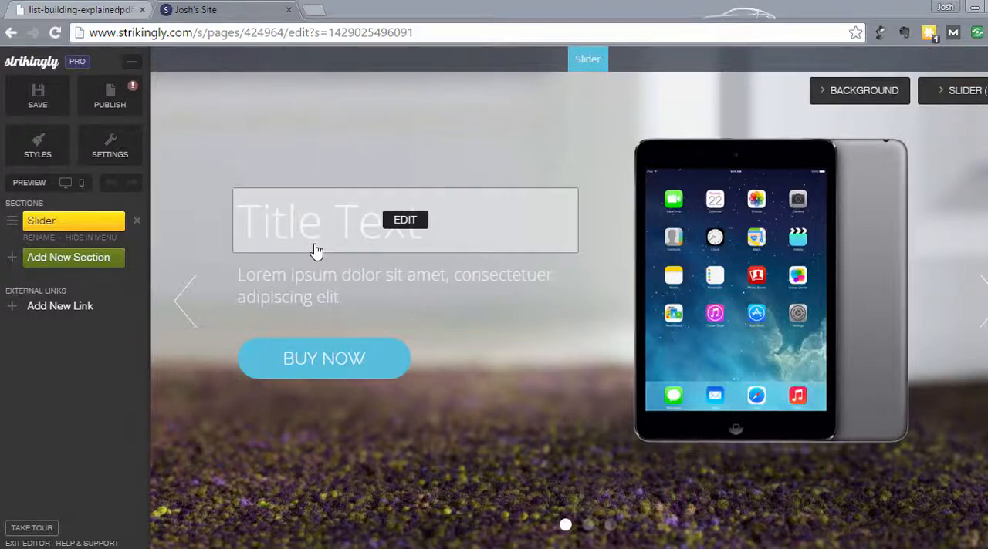
Advance the slider to its third slide, the one with the Sign Up Now button
click(983, 318)
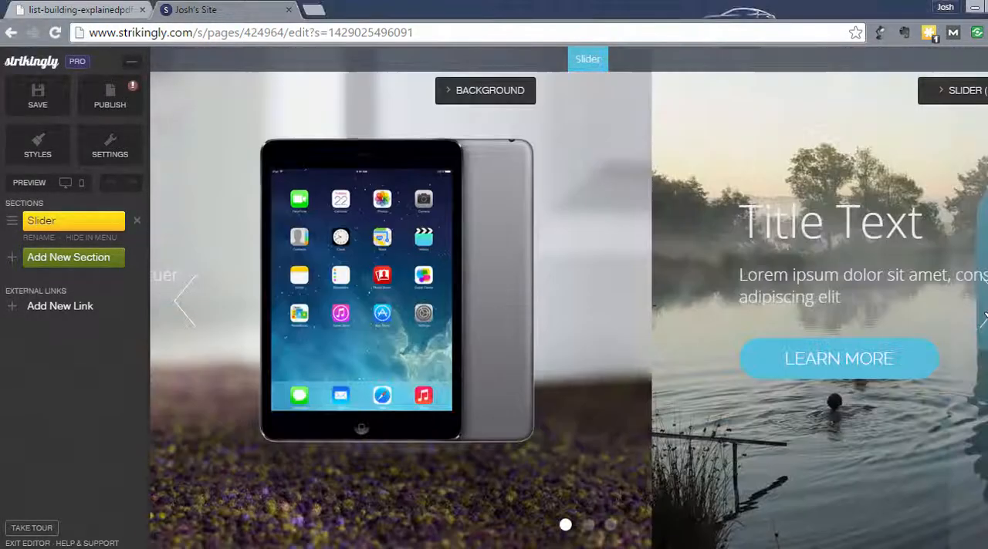
click(983, 318)
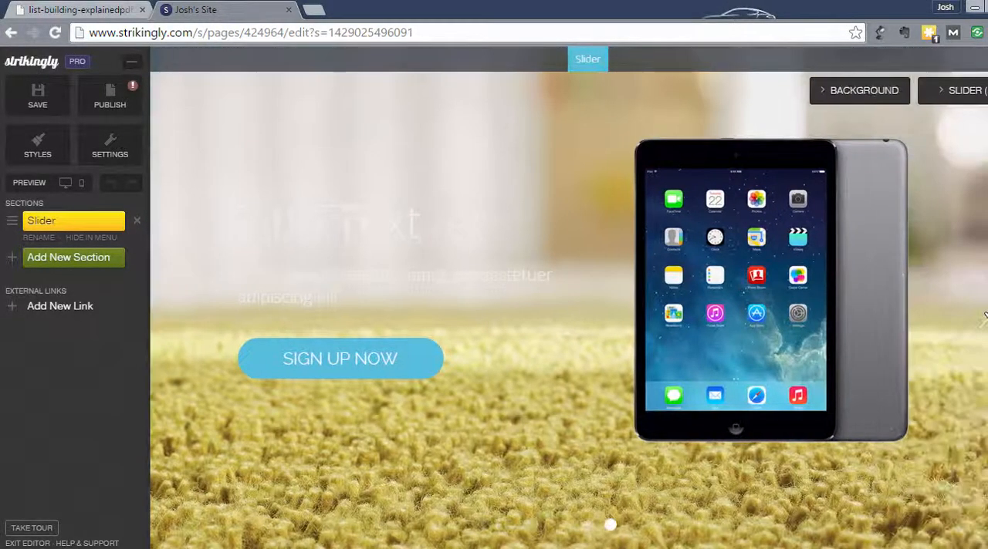
Open redlinehd.com in a new browser tab to view it as a reference, and return to the site editor
click(315, 11)
text(re)
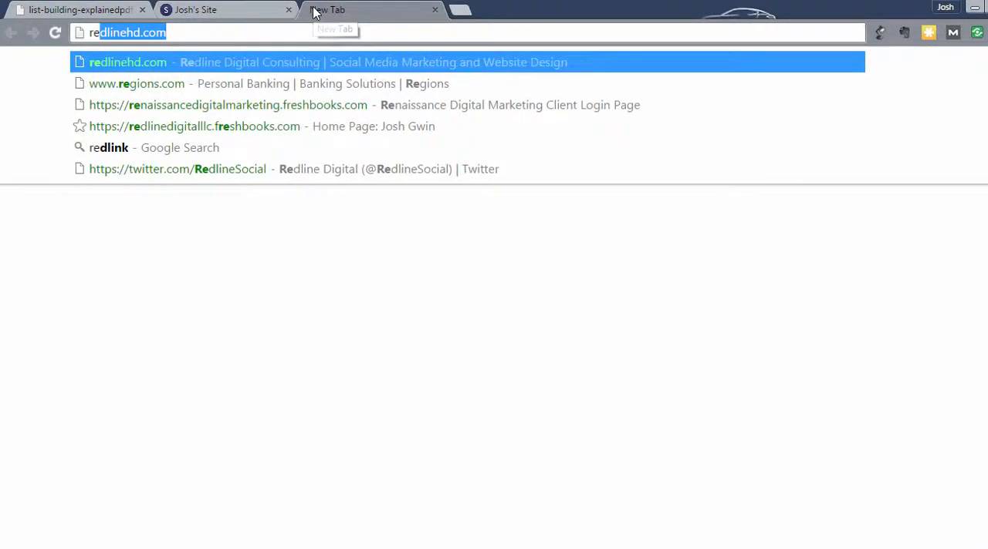
key(Return)
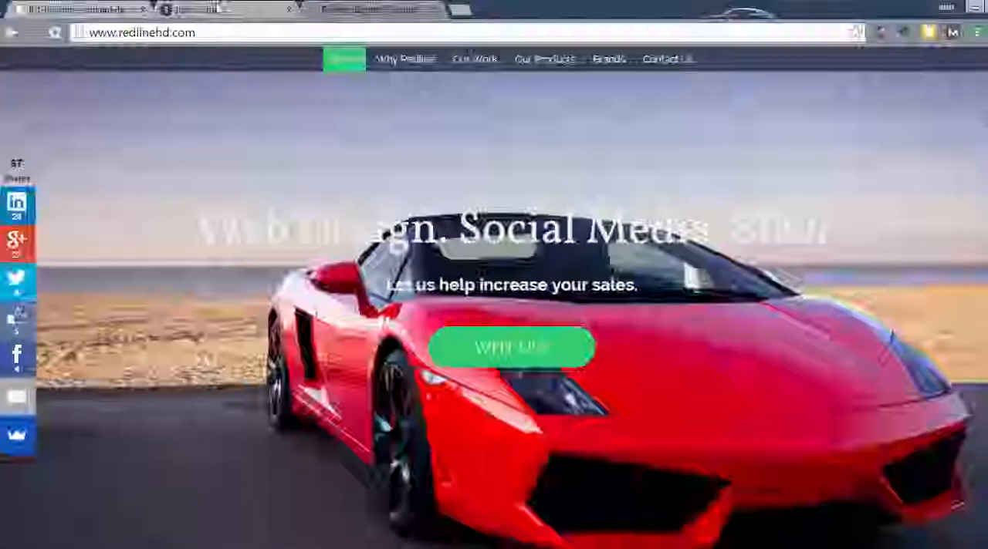
click(218, 7)
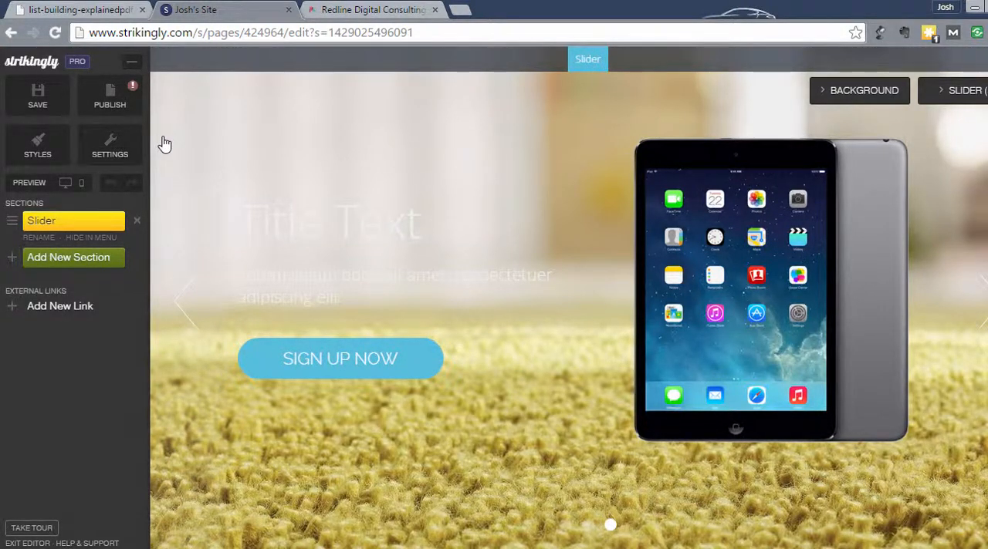
Save the site without leaving the editor, and take another look at the redlinehd.com reference site
click(35, 103)
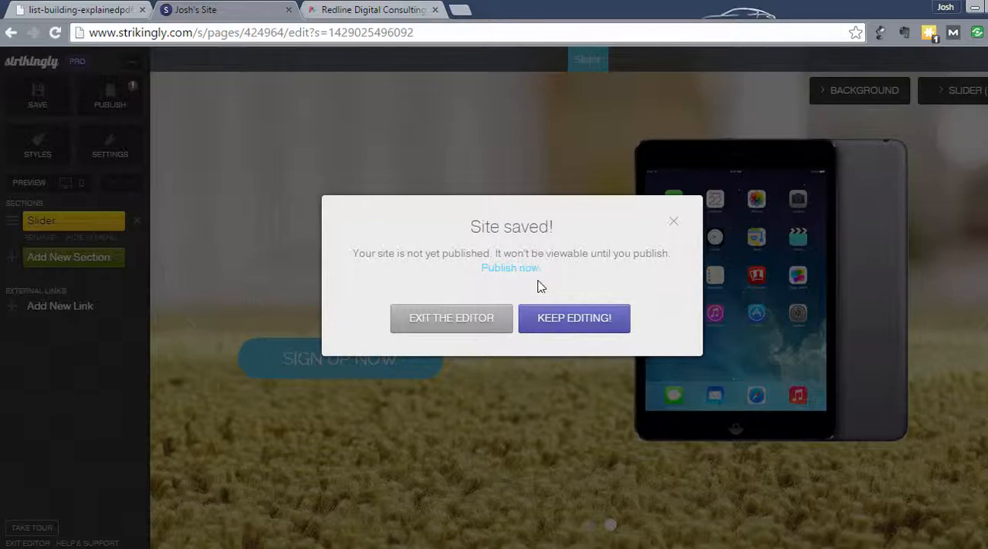
click(577, 321)
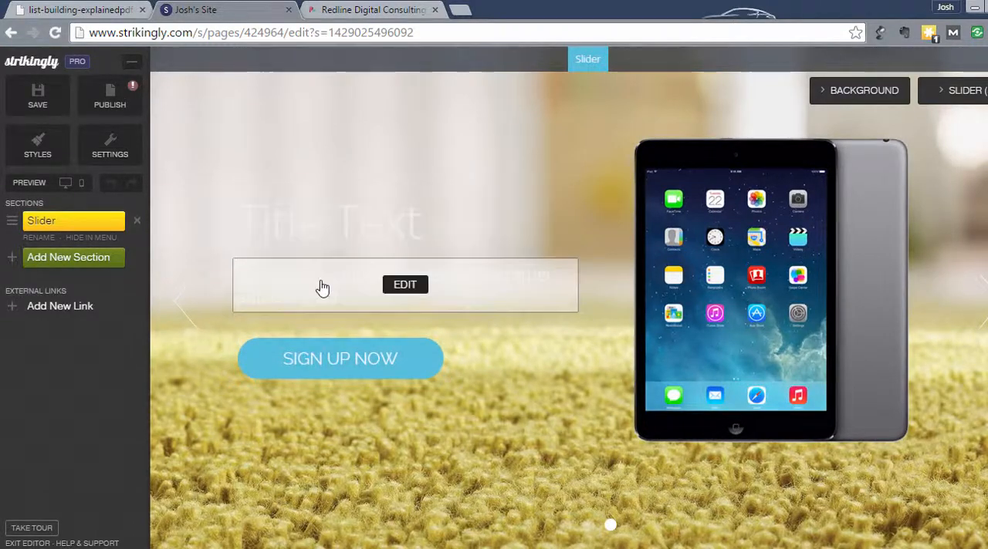
click(379, 9)
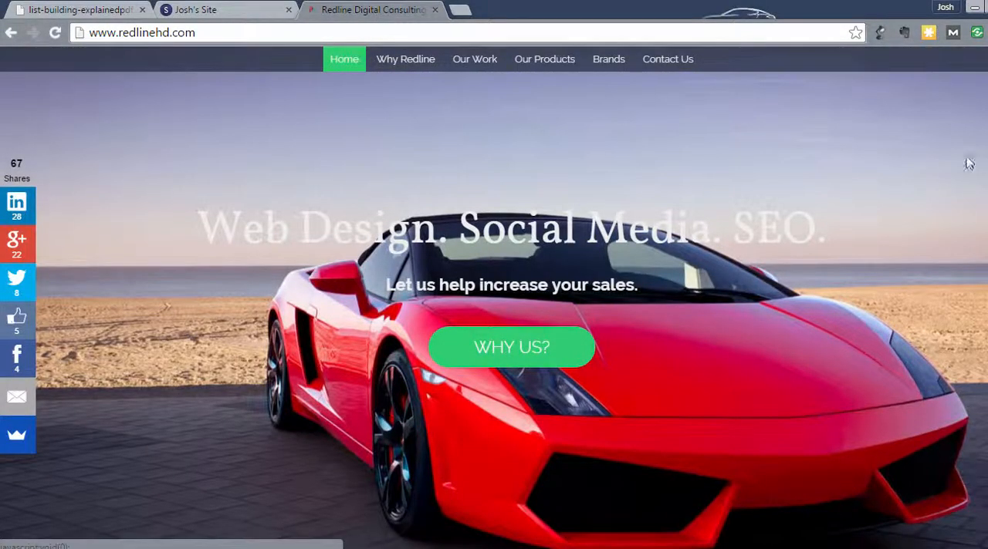
click(255, 10)
Replace the tablet picture on the third slide with the Square Logo image from the RedlineHD Logos folder
mouse_move(788, 376)
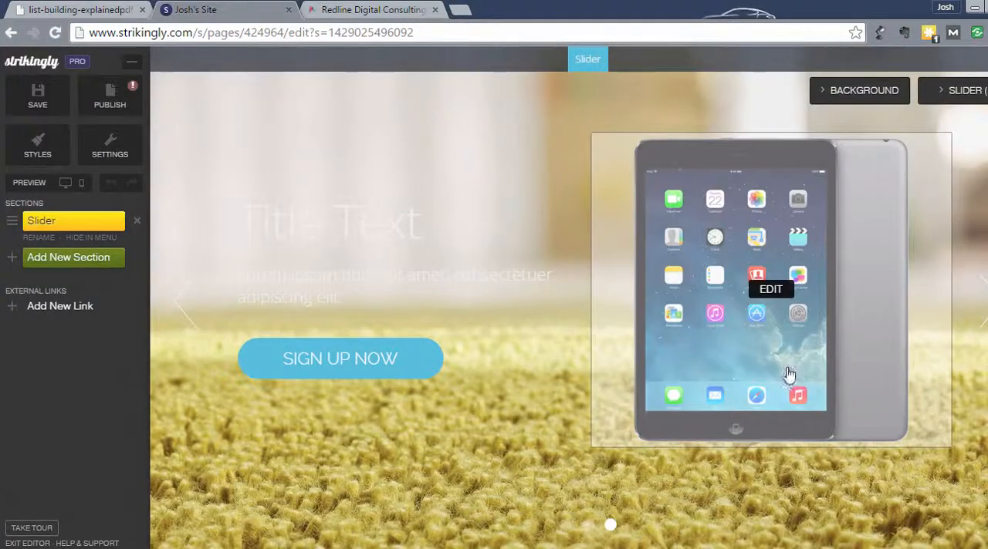
click(772, 291)
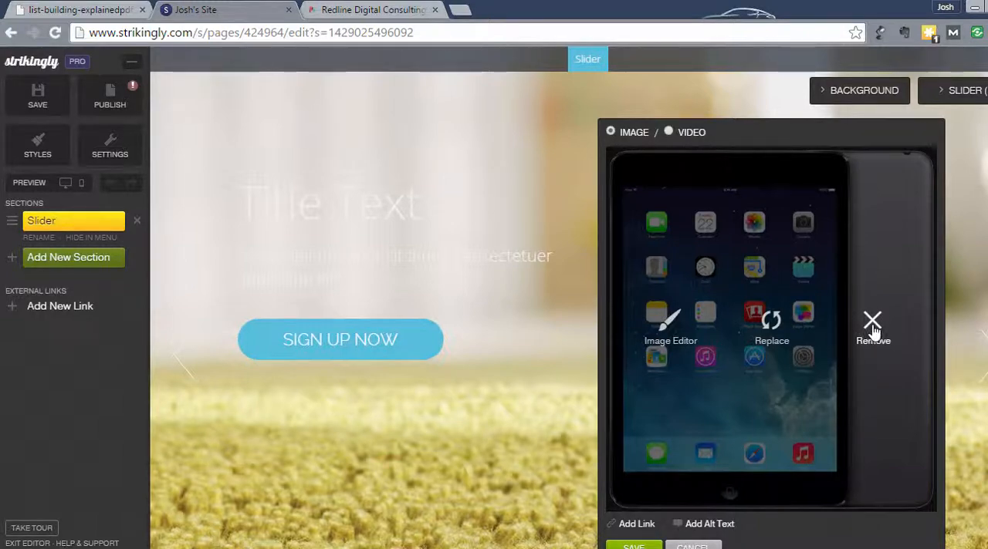
scroll(873, 332, down, 1)
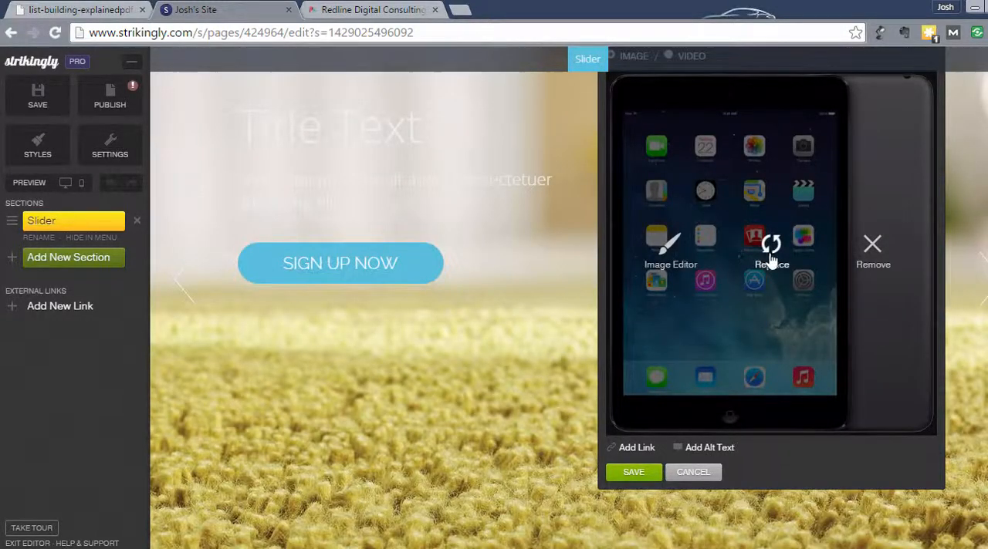
scroll(772, 250, up, 1)
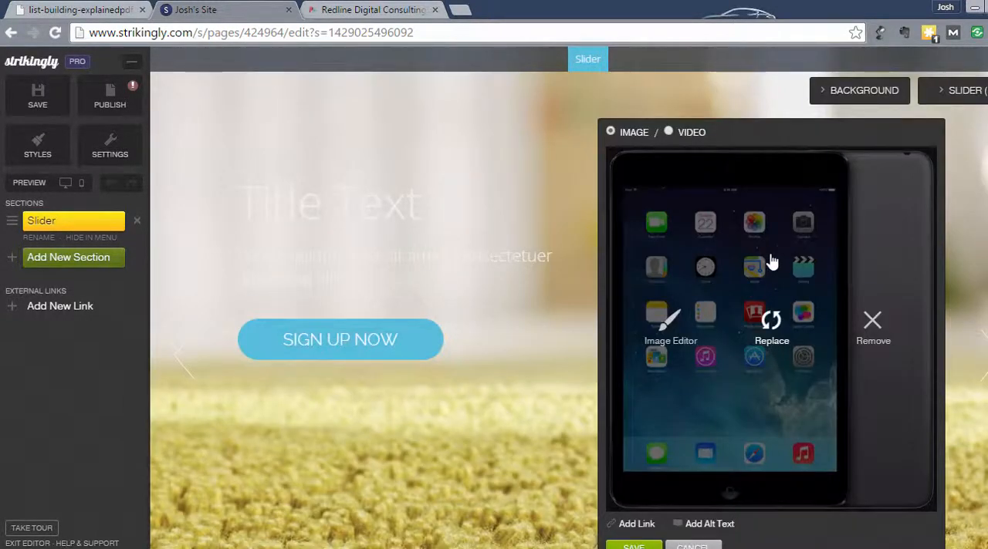
click(771, 328)
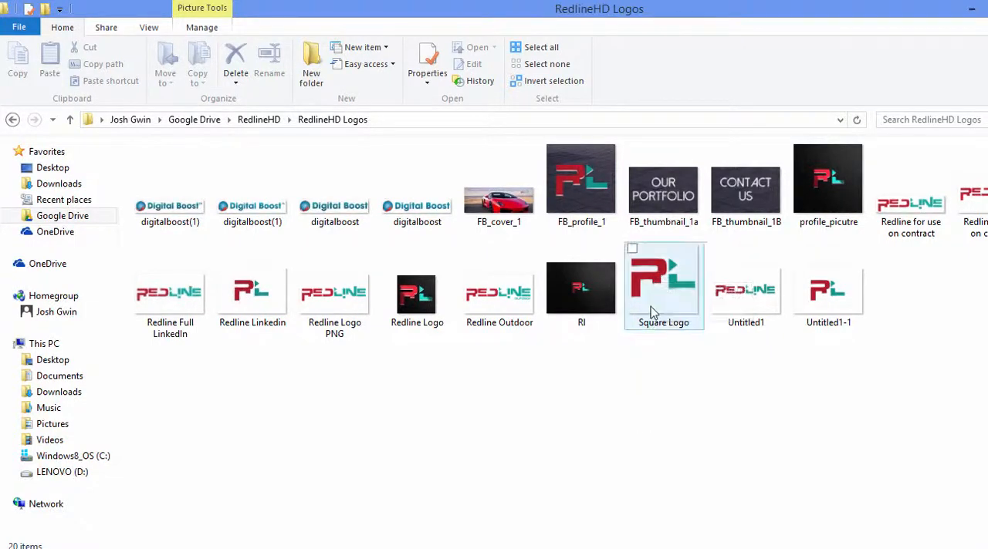
mouse_move(650, 309)
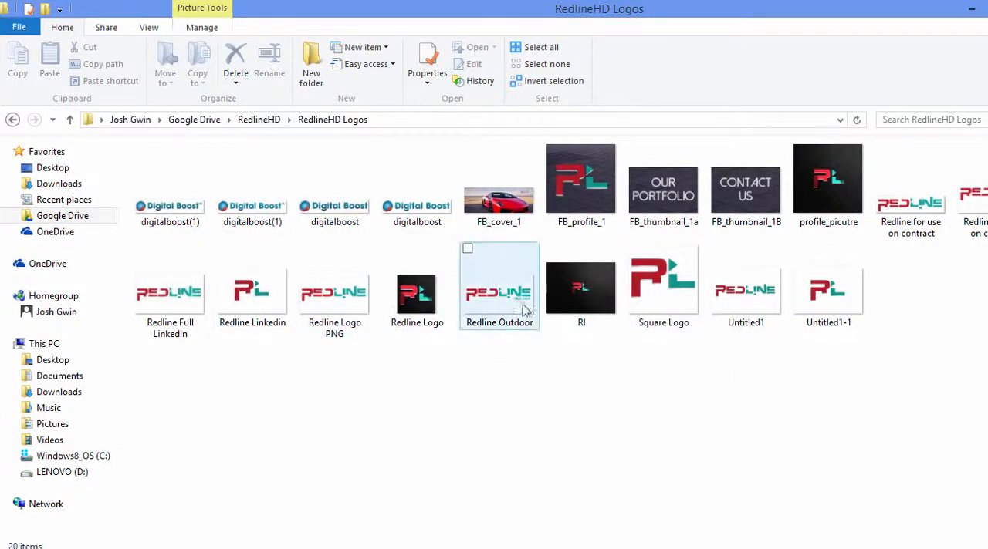
click(658, 307)
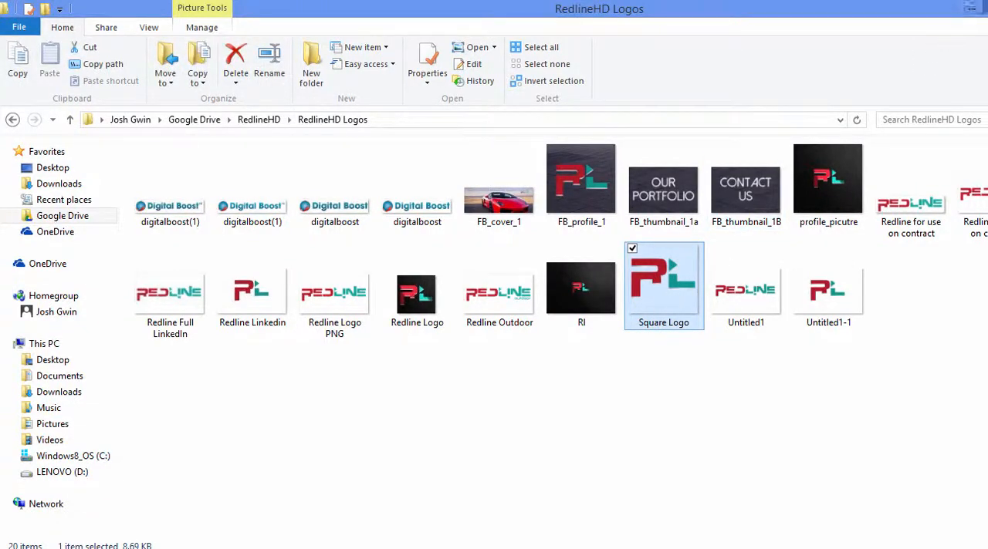
click(984, 7)
drag(791, 460, 280, 328)
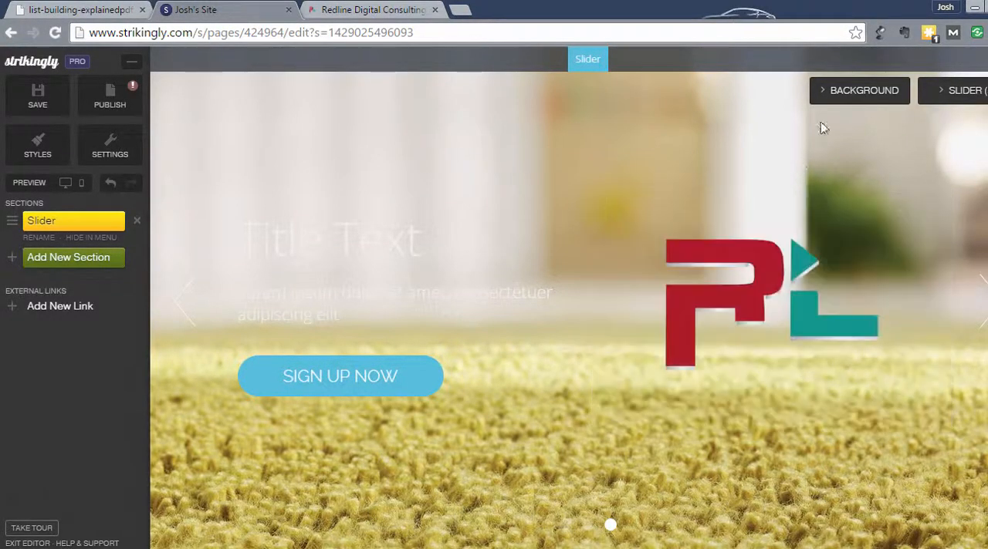
Try the three preset background images on the slide: city lights, fence with autumn leaves, and blurred gradient
click(863, 91)
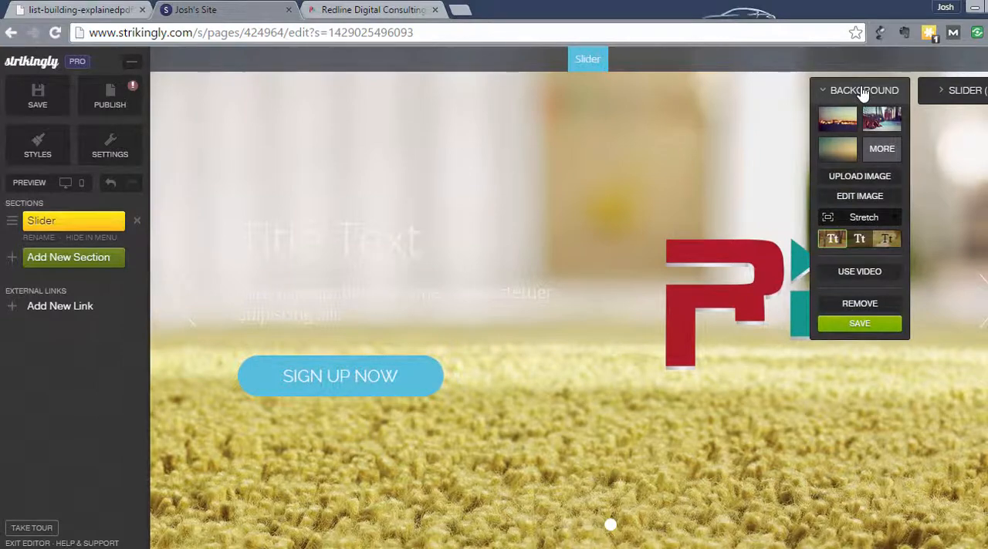
click(843, 121)
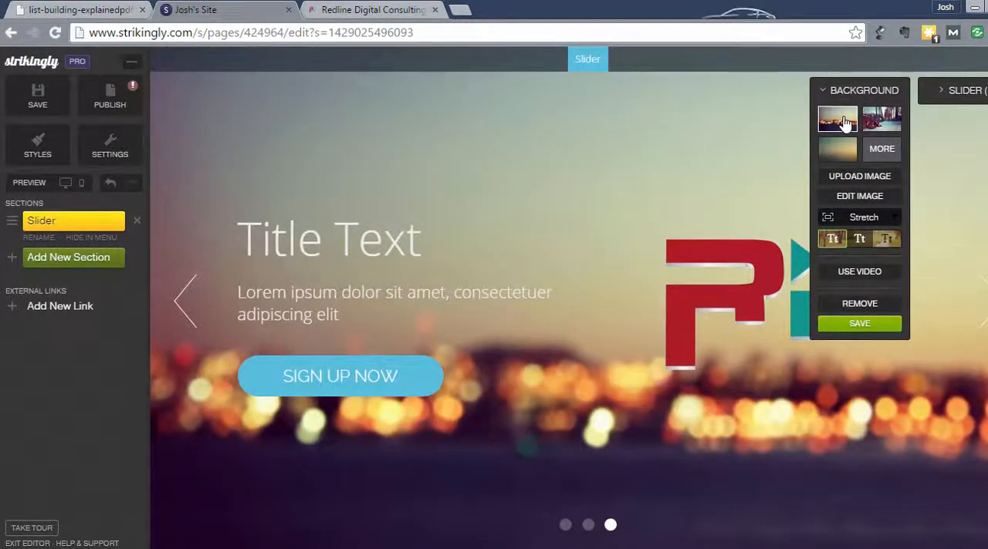
click(886, 123)
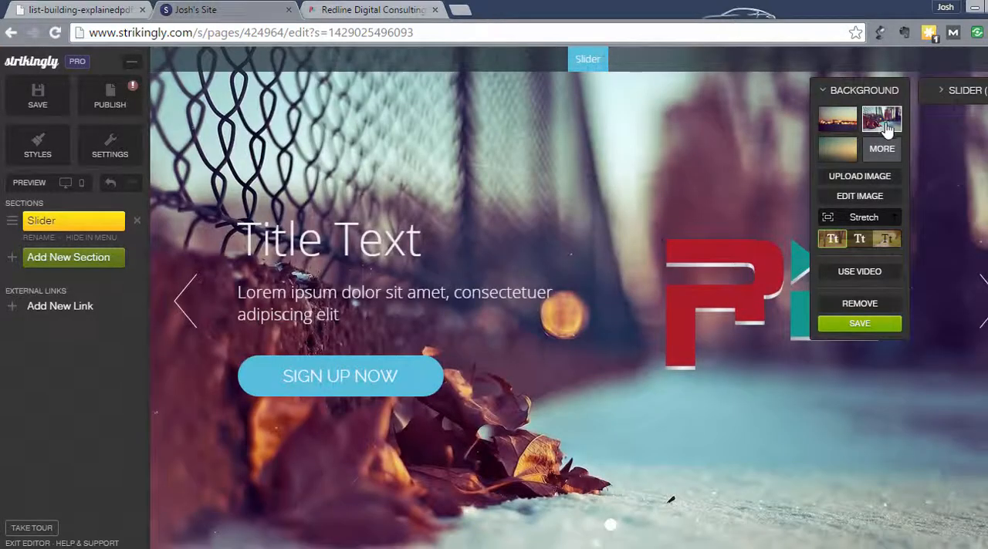
click(848, 150)
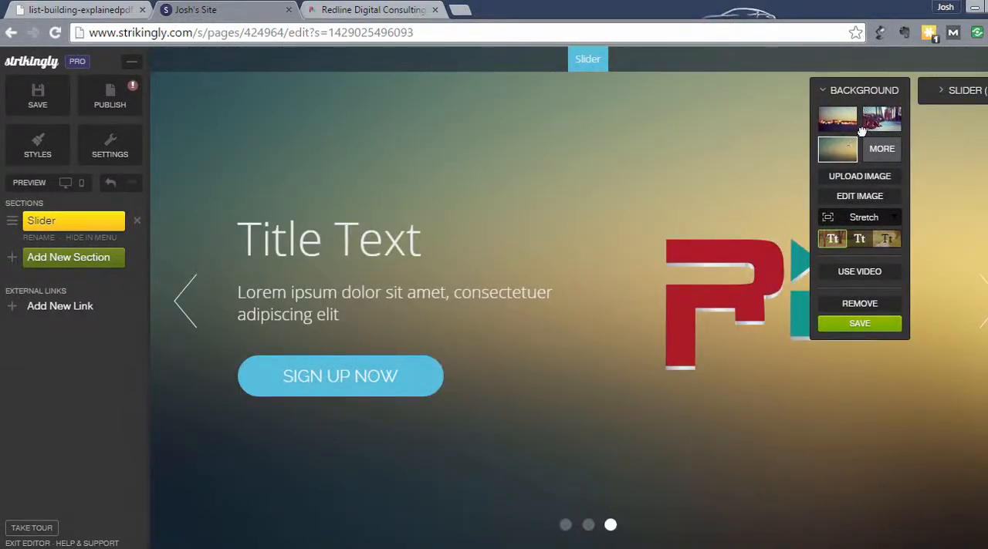
click(876, 123)
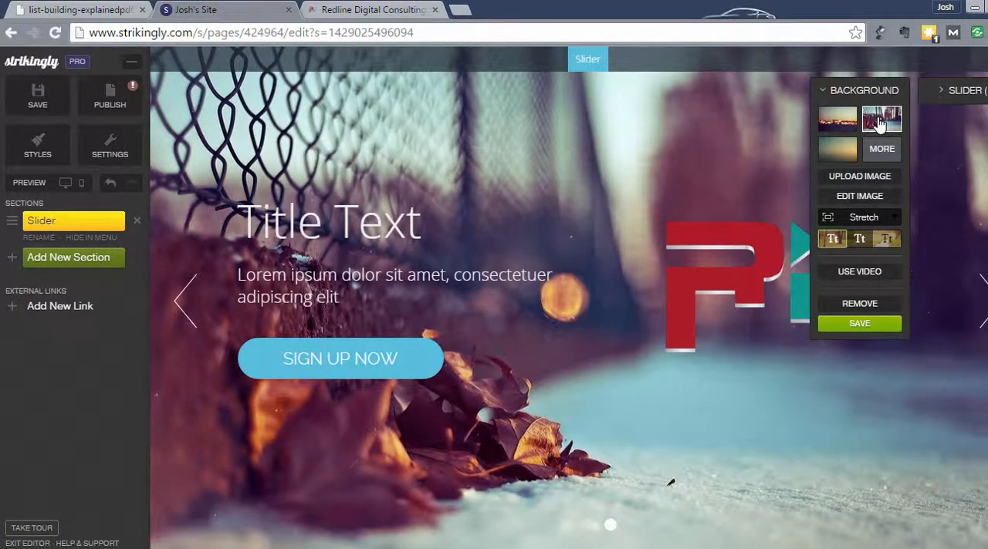
Upload the red sports car image "photo" from the Redline HD Artwork folder as the slide's background and save it
click(861, 178)
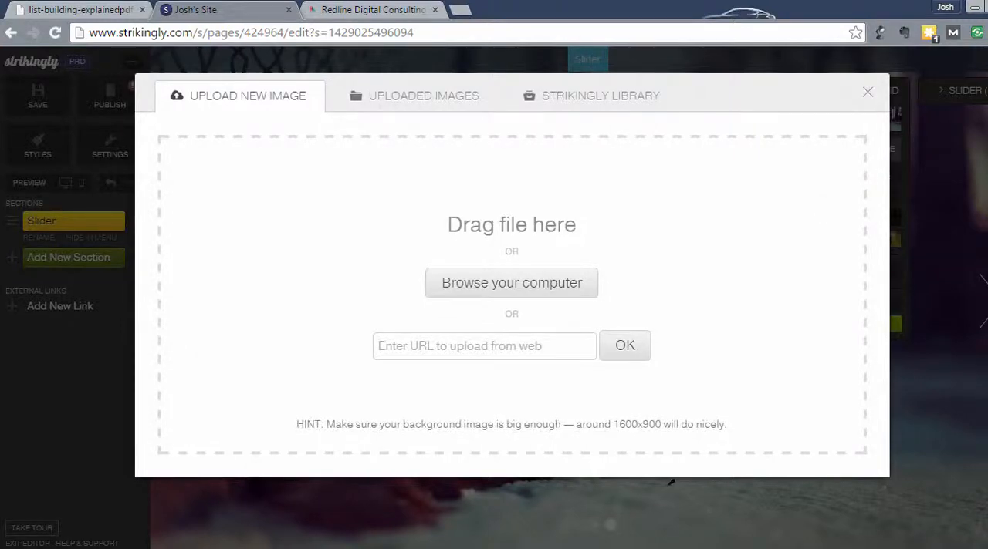
click(234, 545)
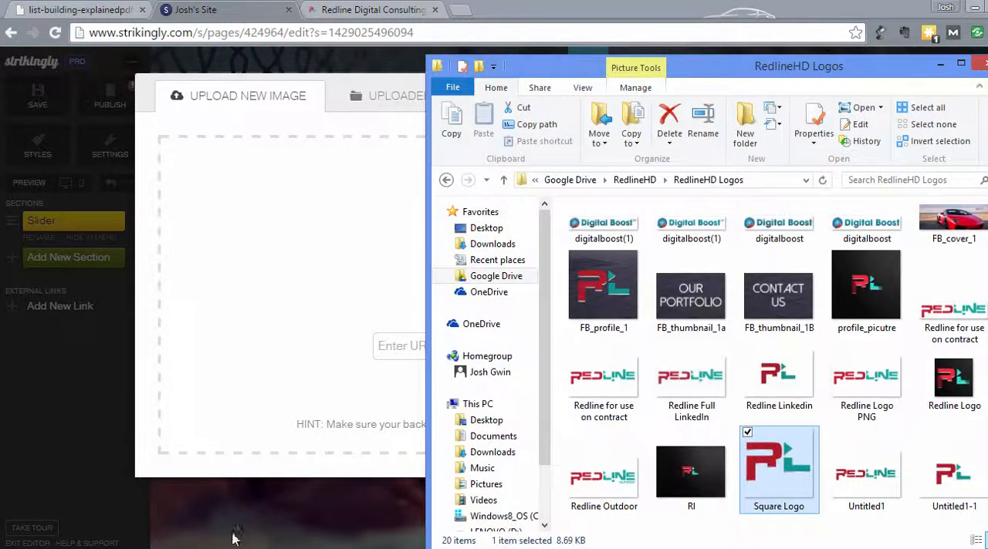
click(665, 181)
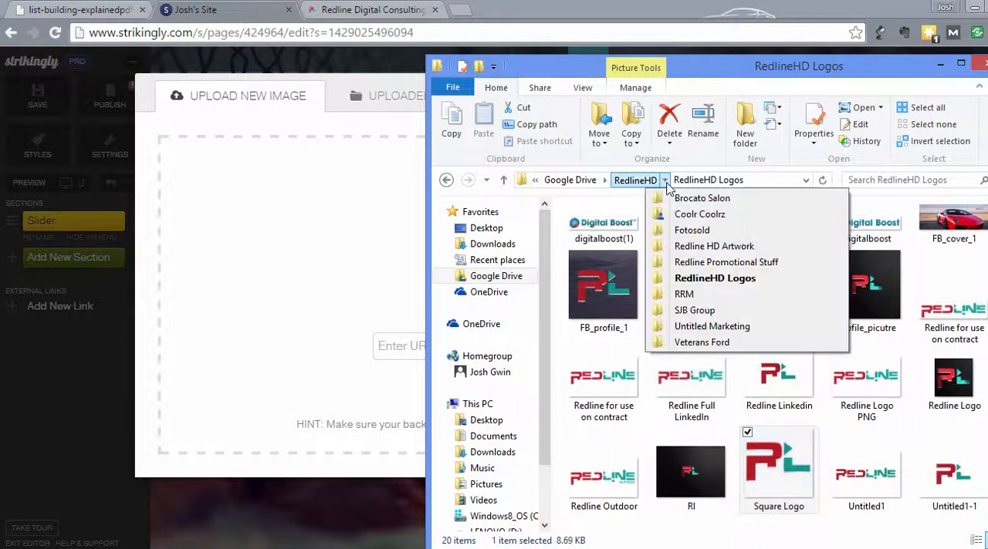
click(699, 246)
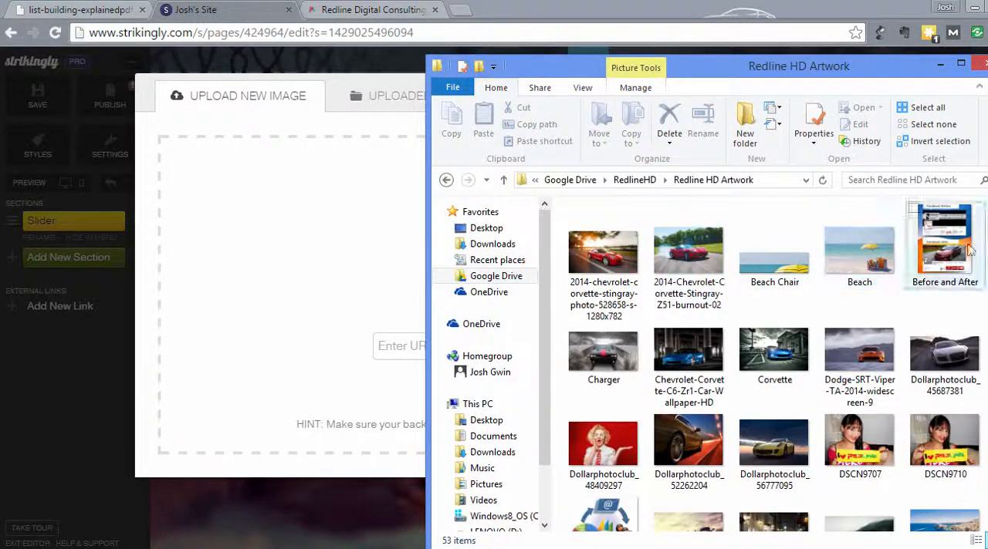
scroll(849, 255, down, 3)
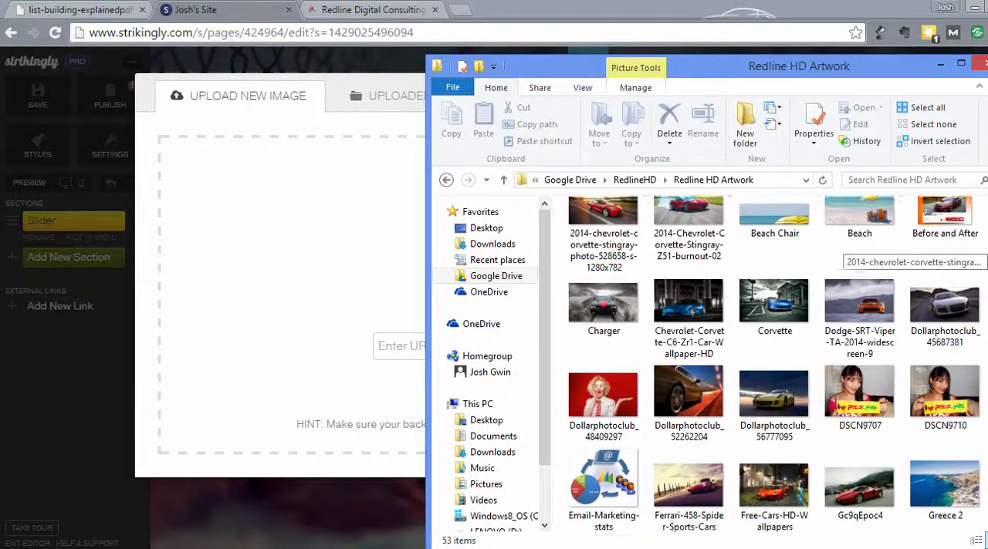
scroll(849, 255, down, 3)
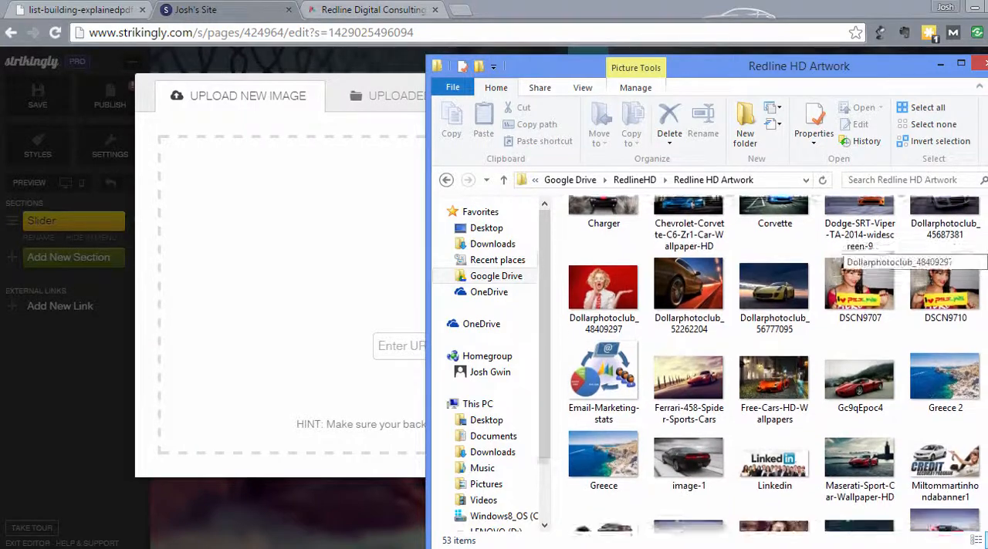
scroll(848, 255, down, 1)
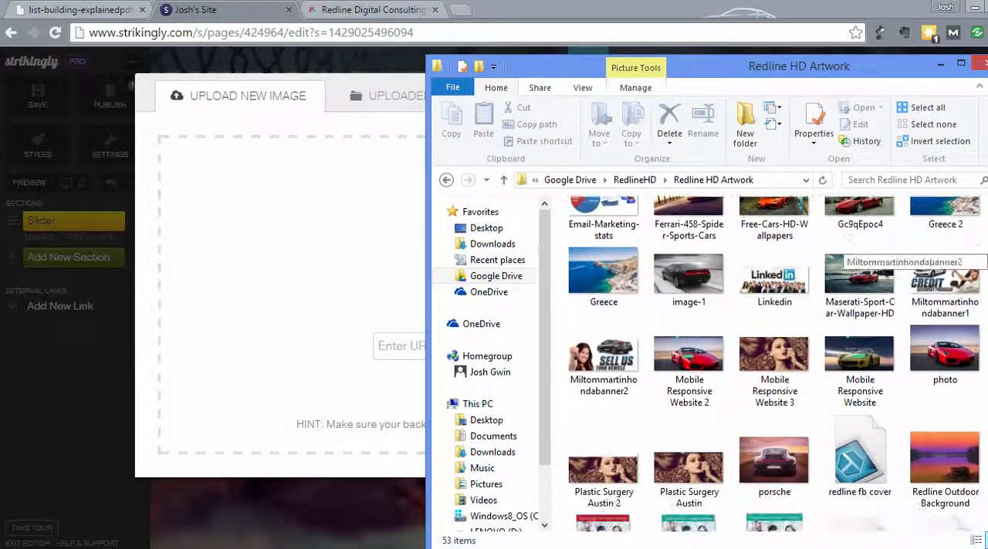
click(934, 364)
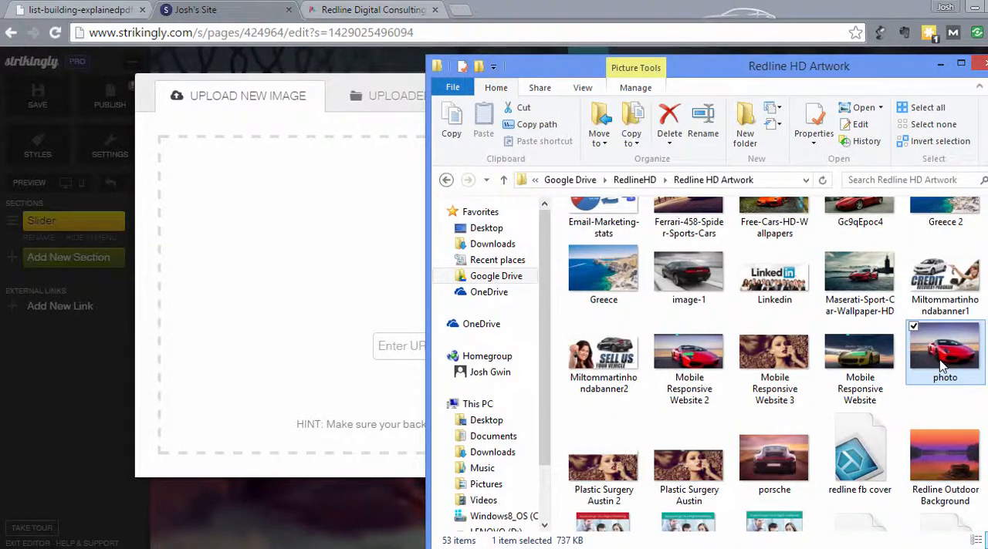
drag(942, 367, 293, 296)
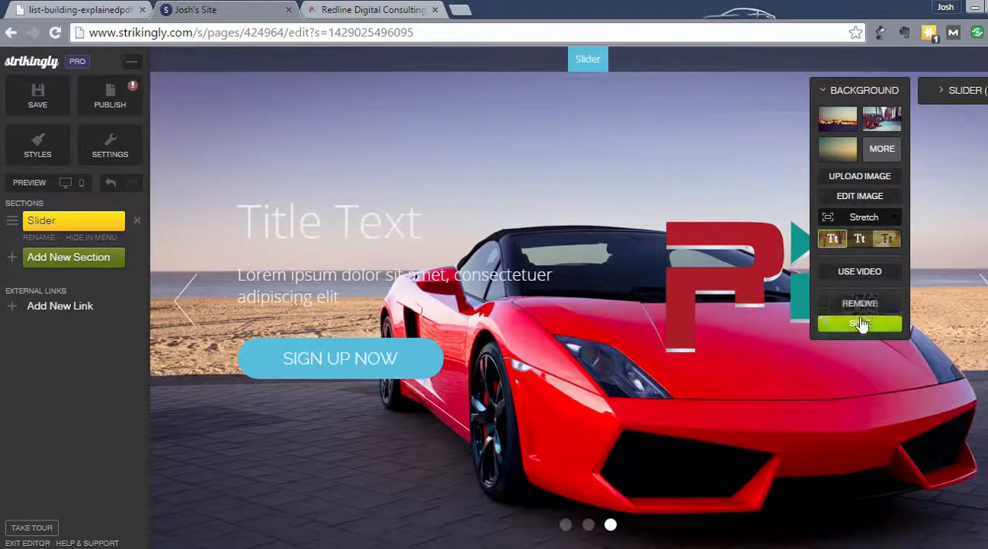
click(858, 324)
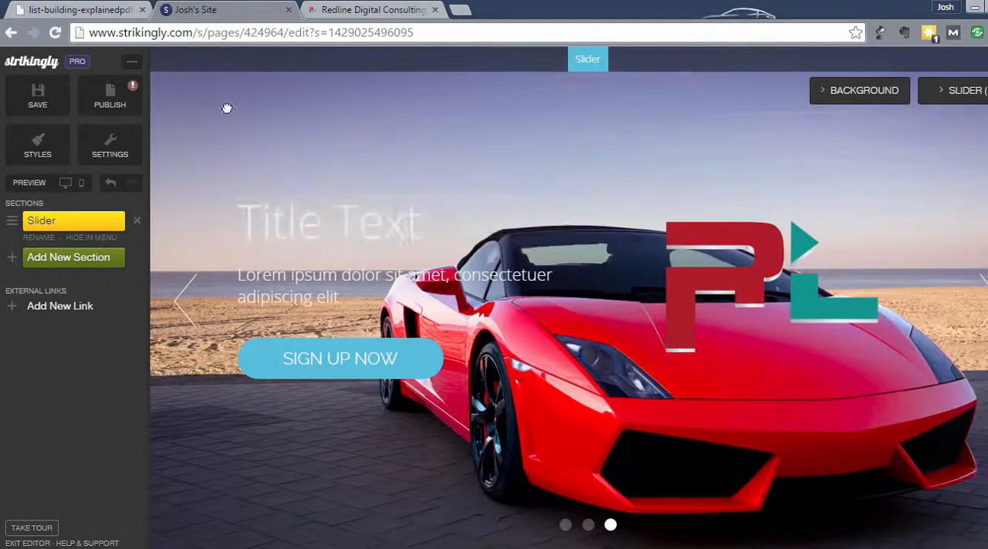
Remove the logo image from the slide and save the empty image slot
mouse_move(737, 297)
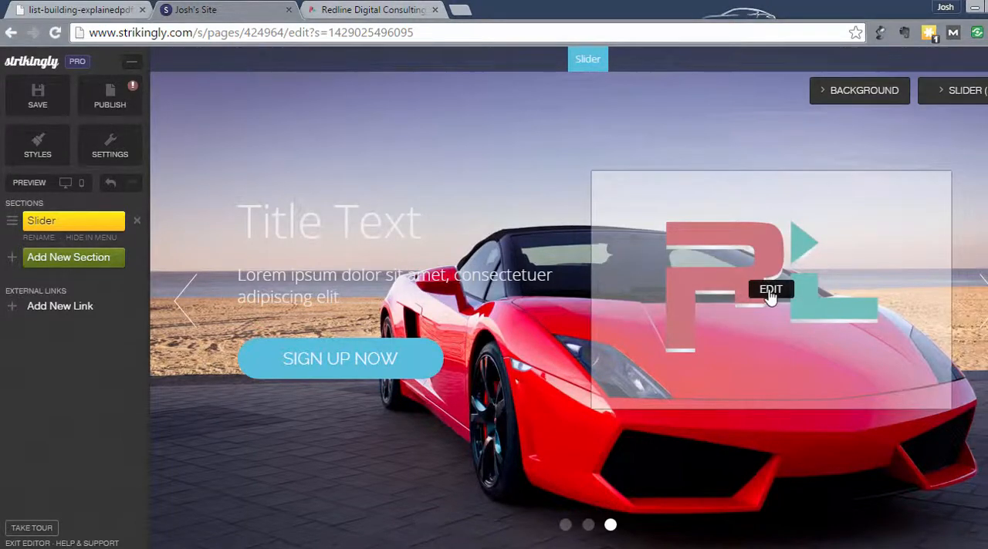
click(769, 292)
click(843, 274)
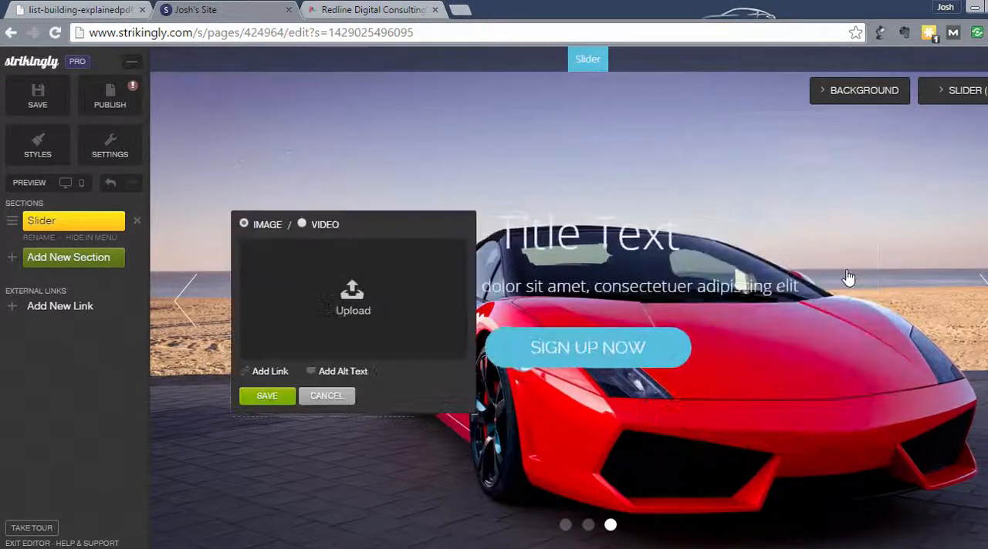
click(267, 396)
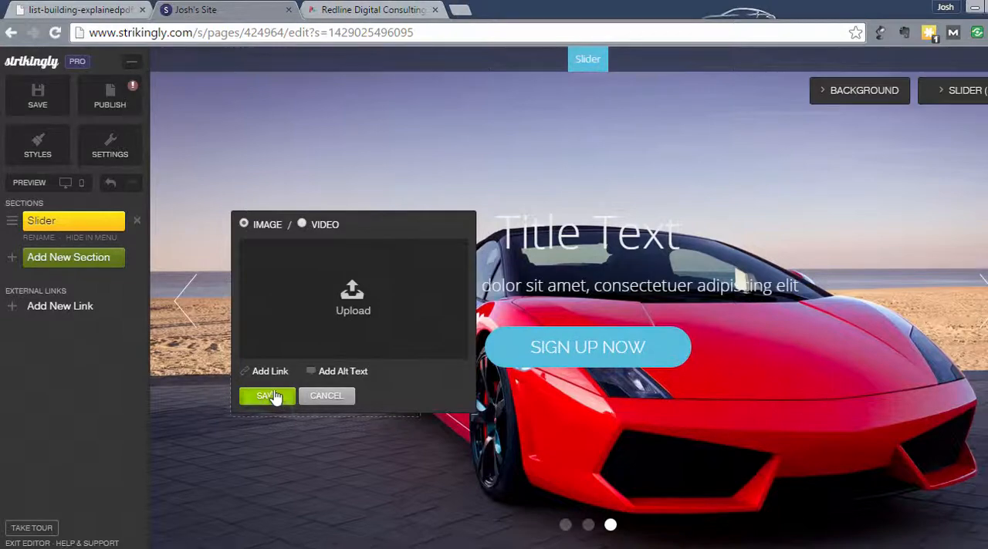
mouse_move(540, 292)
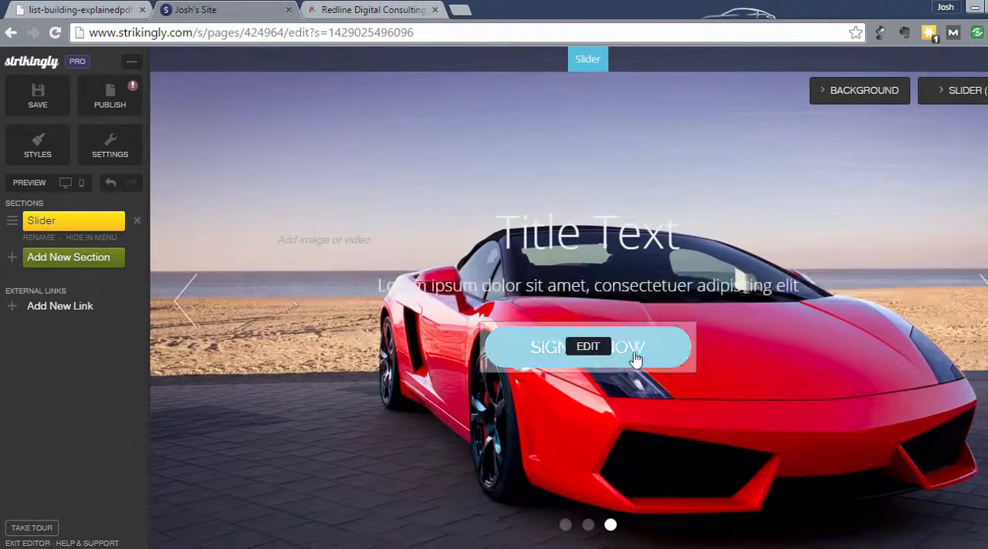
Replace the slide's title text with "Redline Digital Consulting" and save it
mouse_move(618, 254)
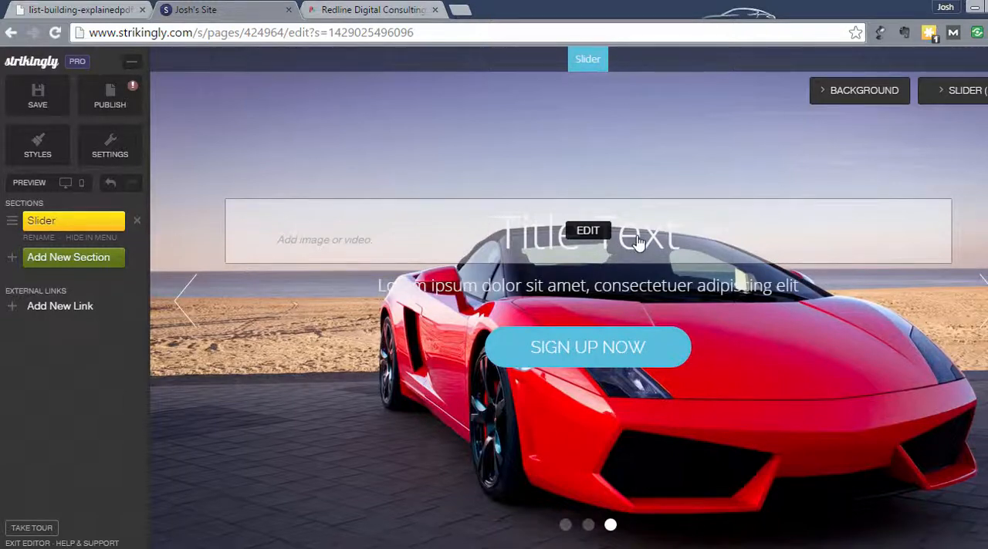
click(588, 232)
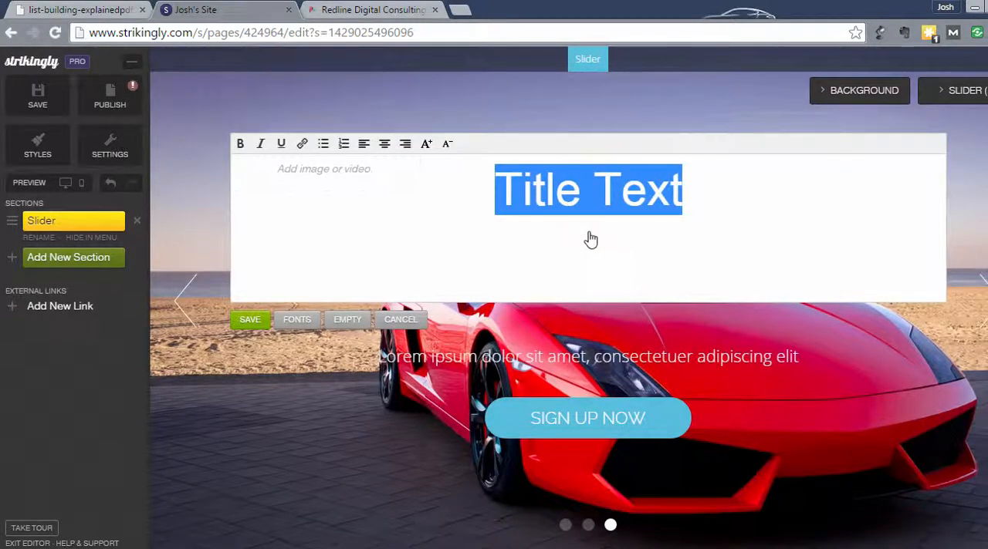
text(Redlin)
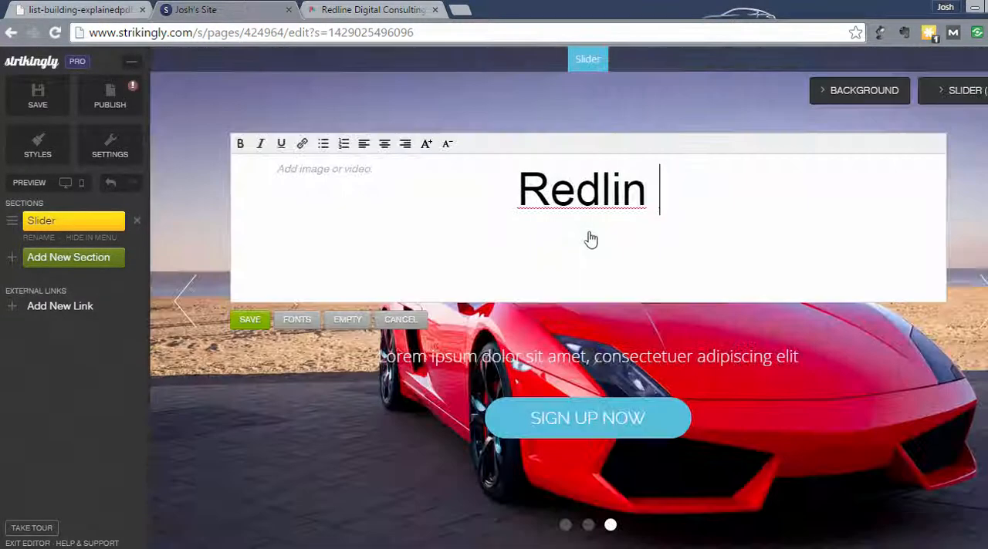
text(e Digital C)
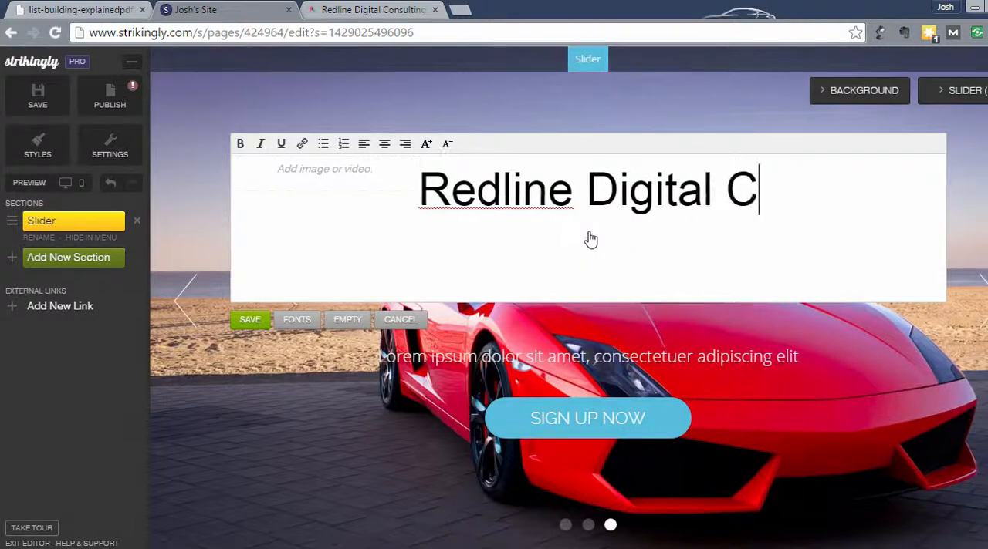
text(onsulting)
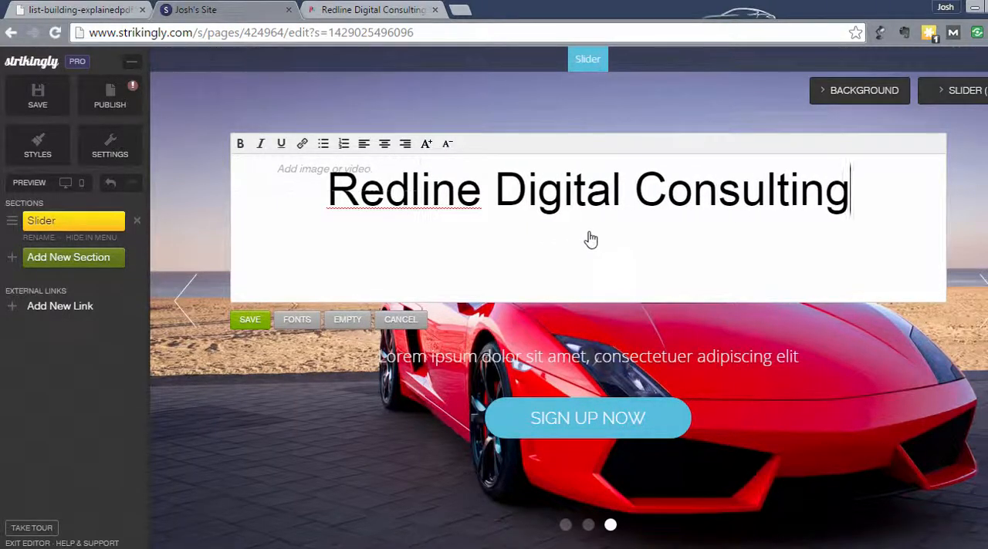
click(248, 323)
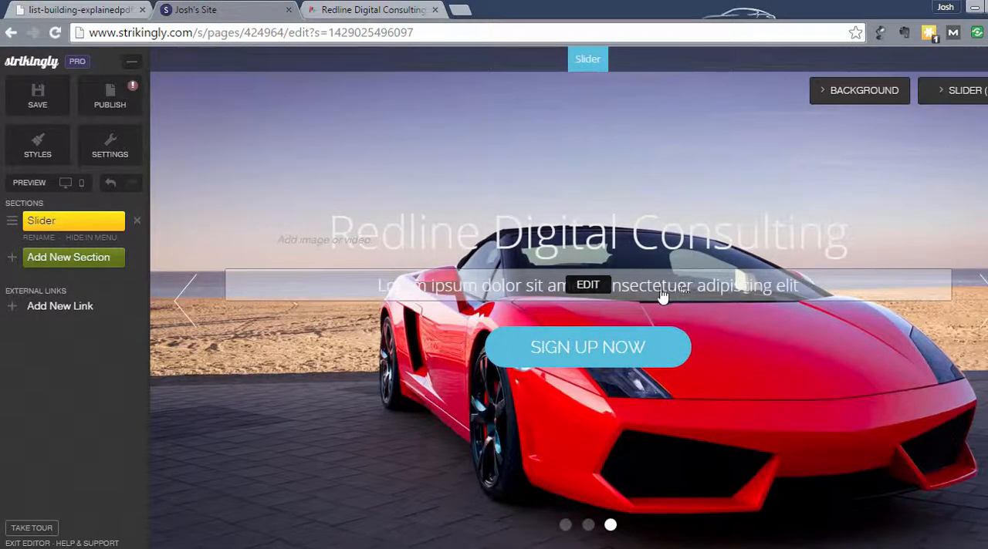
Replace the placeholder subtitle below the title with "Social Media Marketing. Website Design. SEO." and save it
click(588, 287)
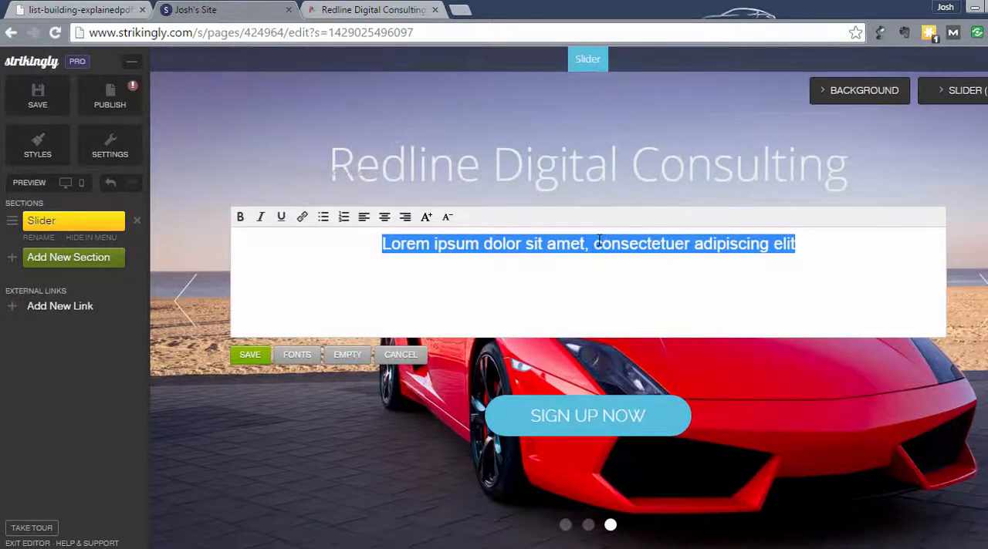
text(Social medi)
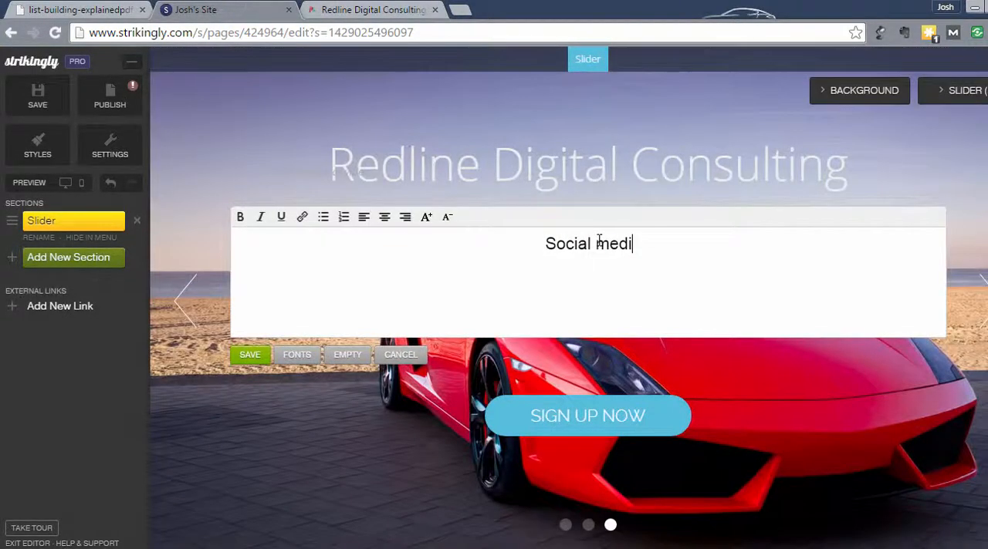
key(BackSpace)
key(BackSpace)
key(BackSpace)
text(edia M)
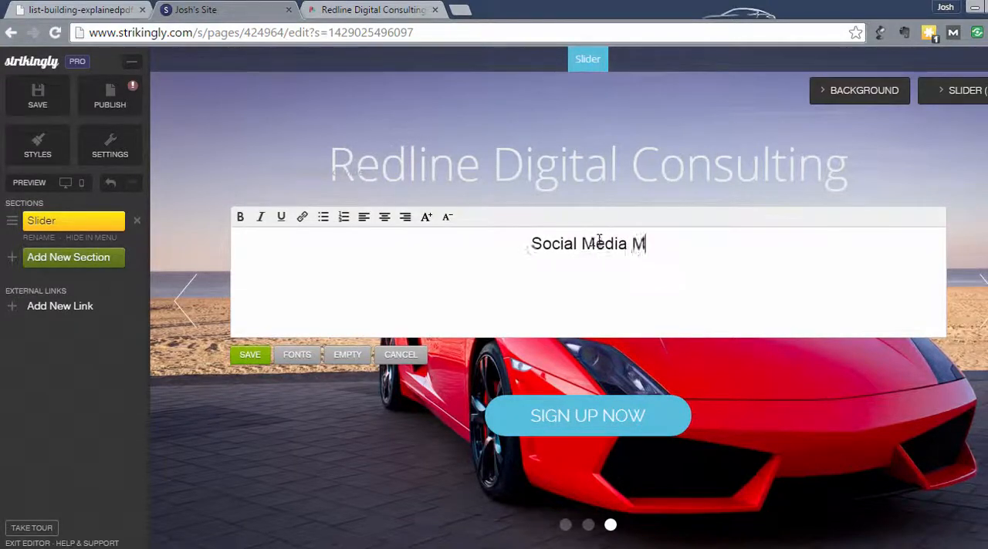
text(arketing)
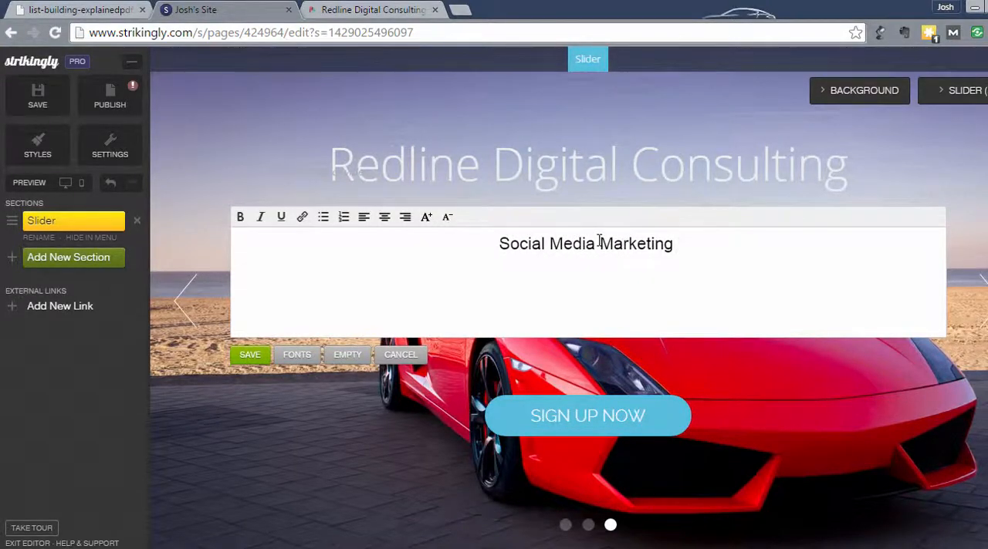
key(BackSpace)
text(. Websi)
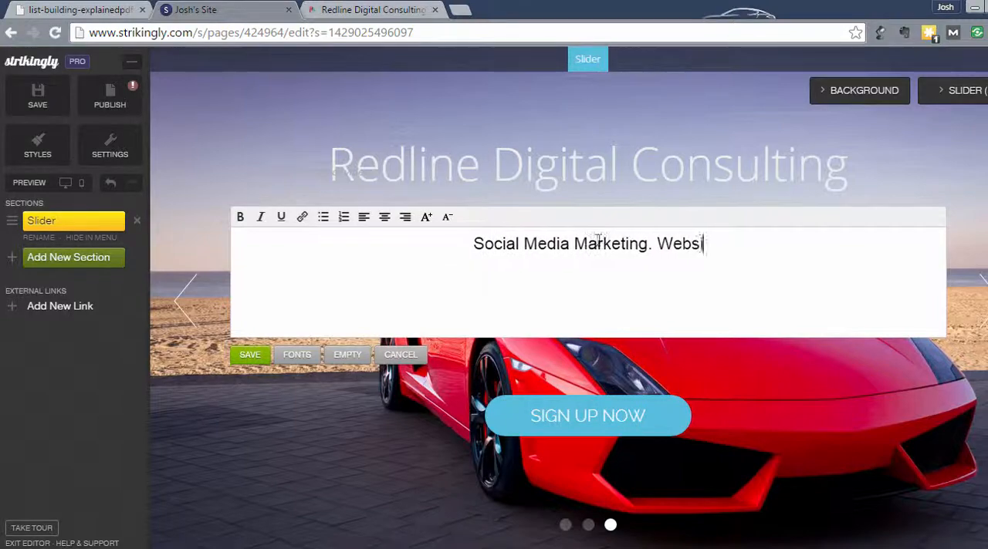
text(te Des)
key(BackSpace)
key(BackSpace)
text(es)
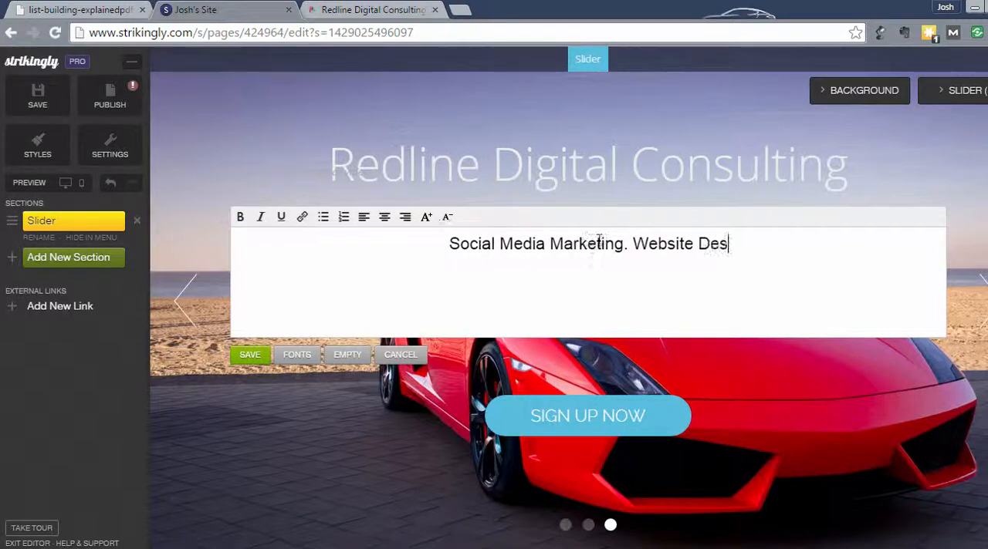
text(ign. SEO)
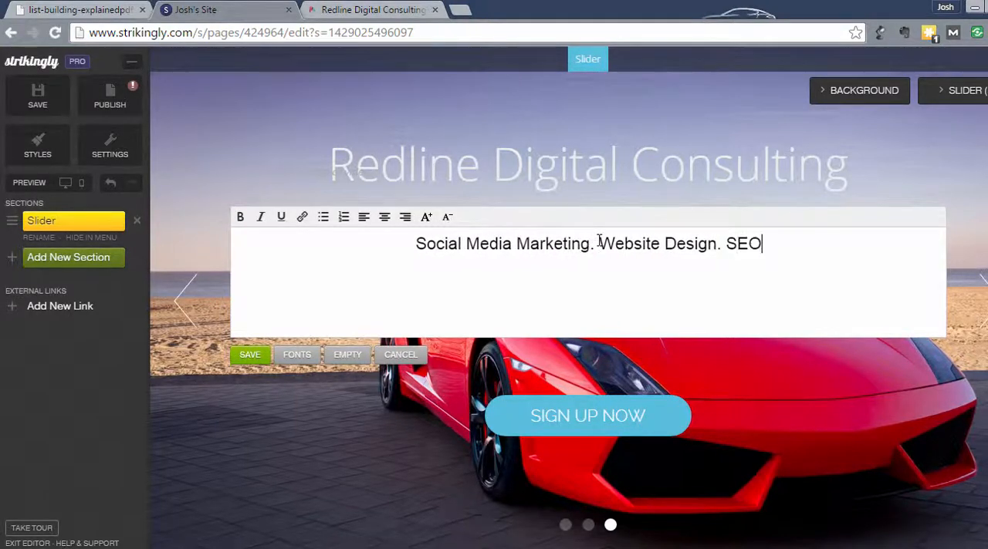
text(.)
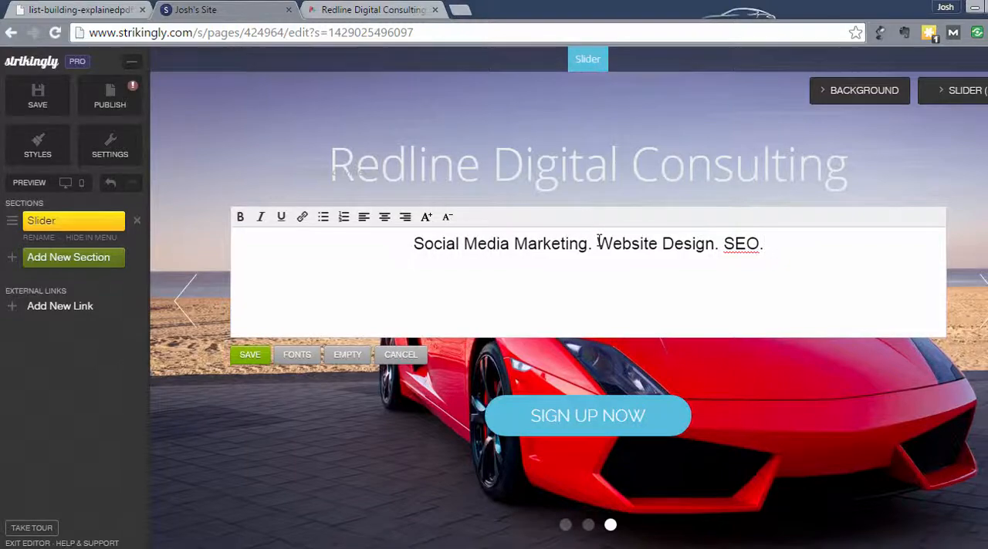
click(251, 355)
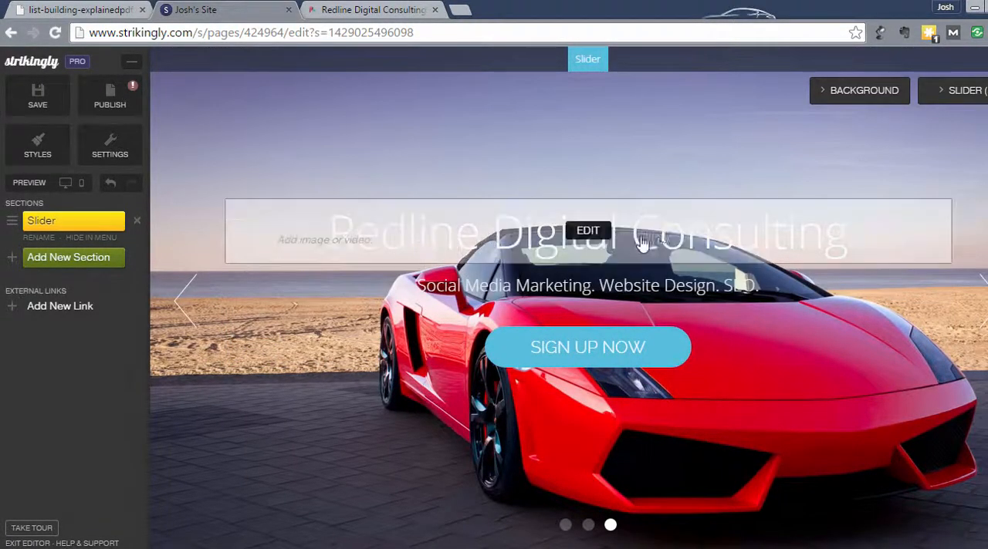
Apply the Amethyst style to the site
mouse_move(696, 290)
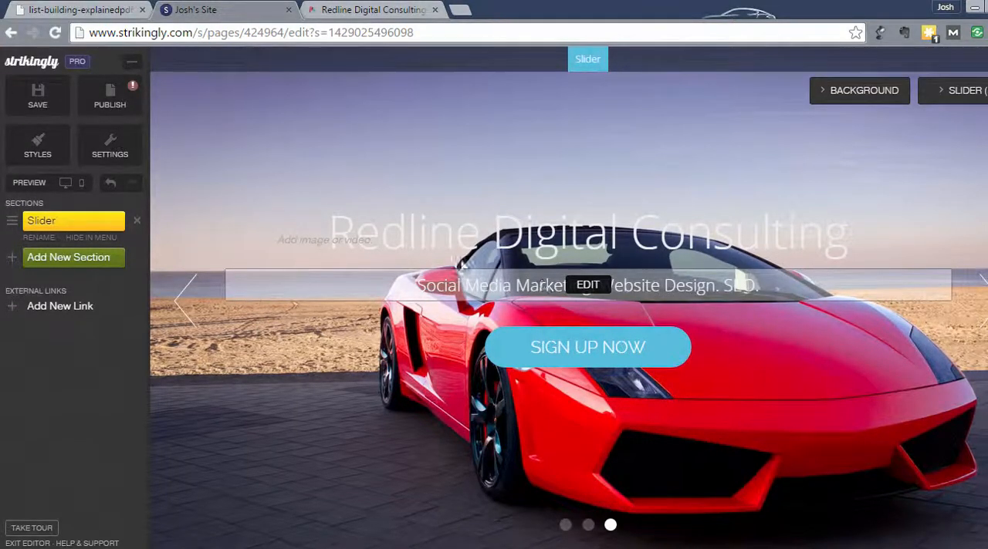
click(32, 154)
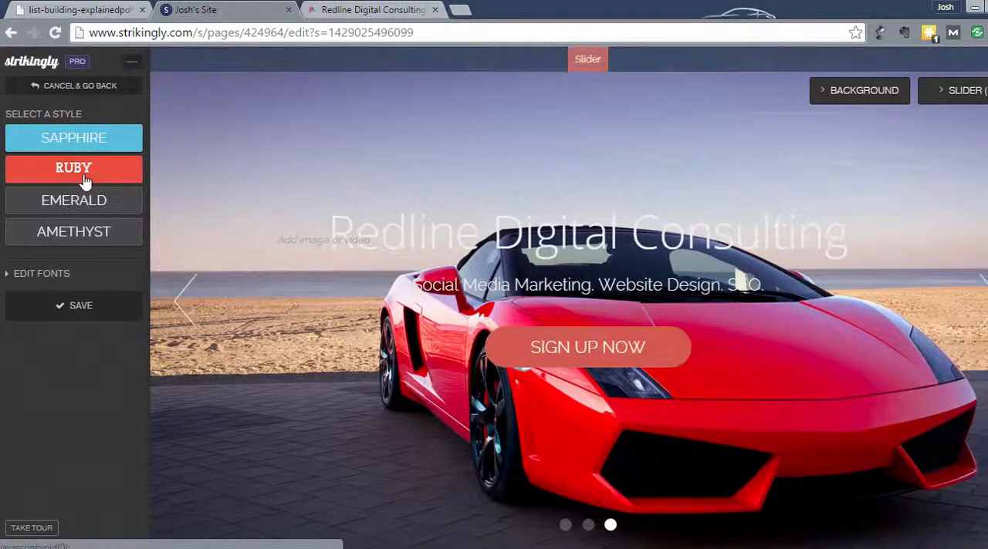
click(84, 237)
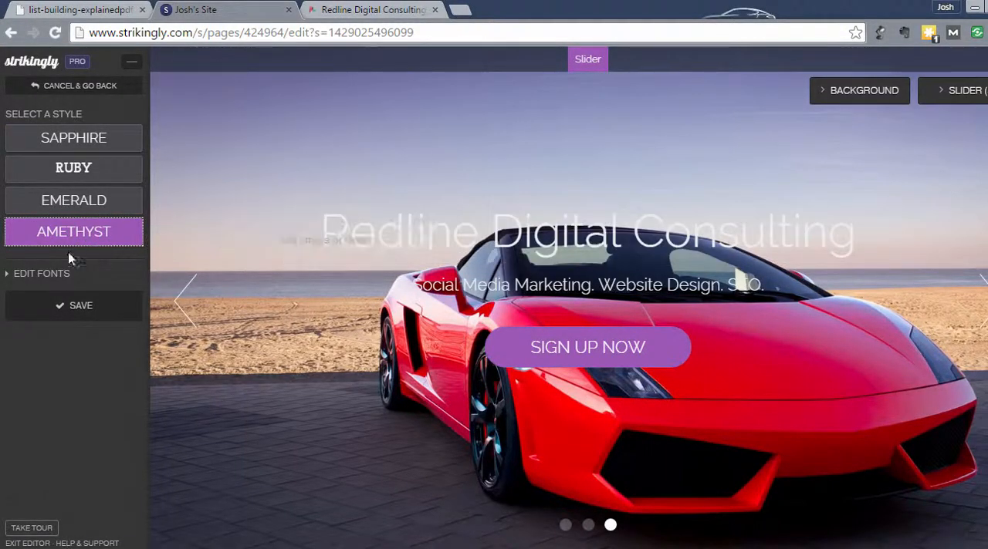
Browse the available heading fonts in the style's font settings and set the heading font to Bitter
click(32, 277)
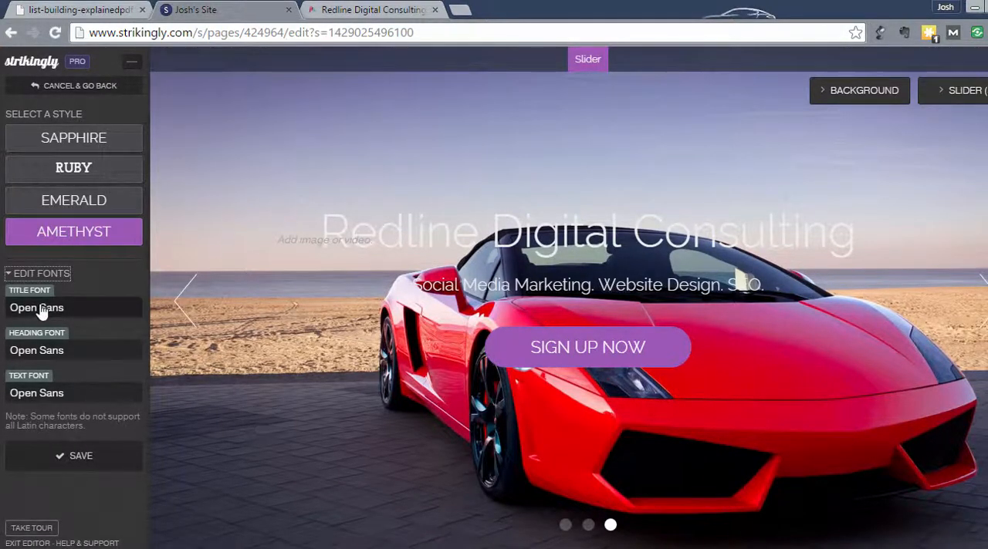
click(52, 352)
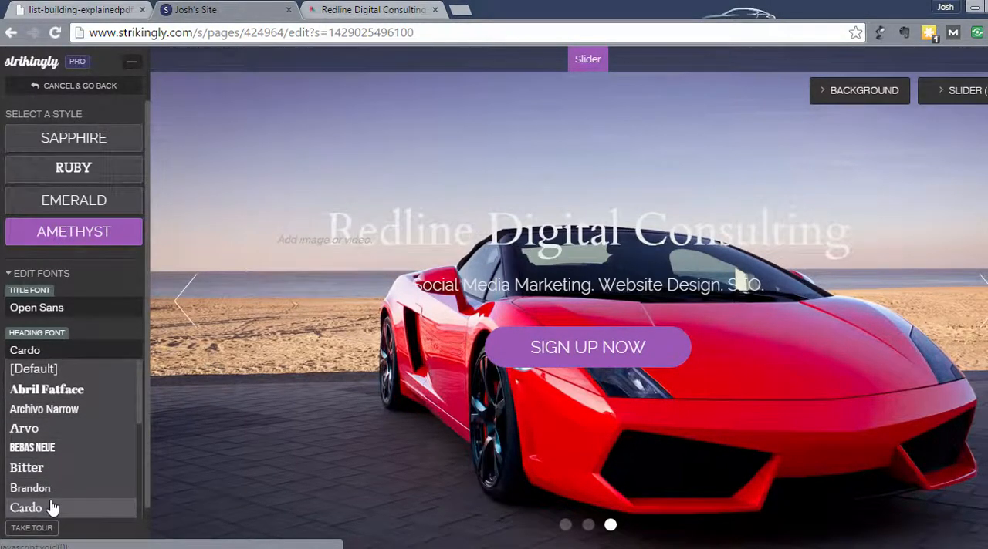
scroll(62, 468, down, 3)
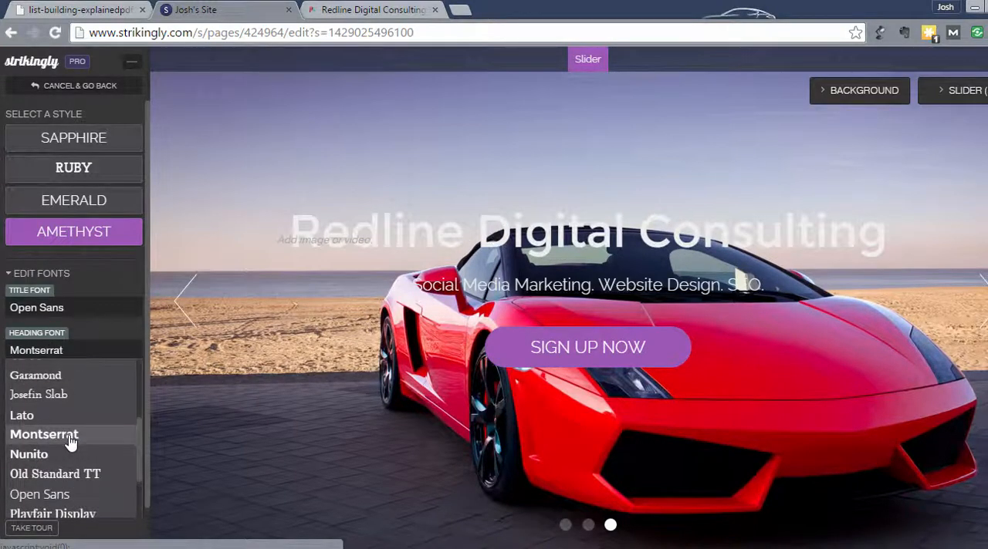
scroll(68, 439, down, 2)
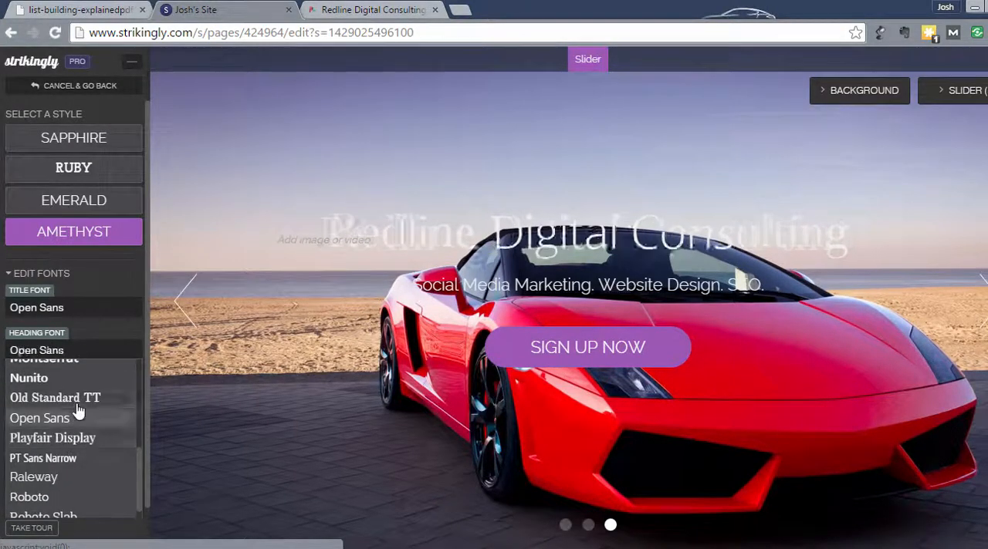
scroll(78, 413, down, 3)
scroll(70, 448, up, 5)
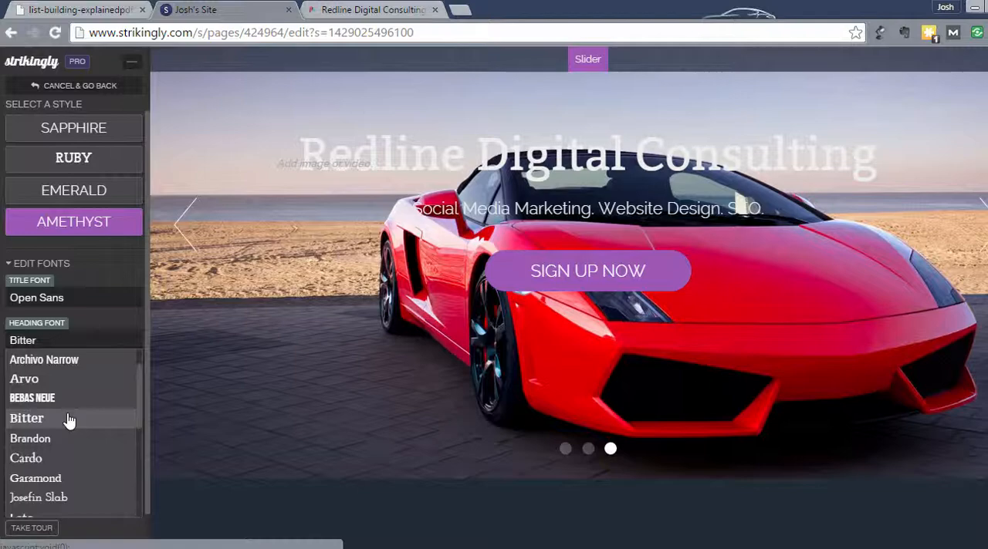
click(68, 420)
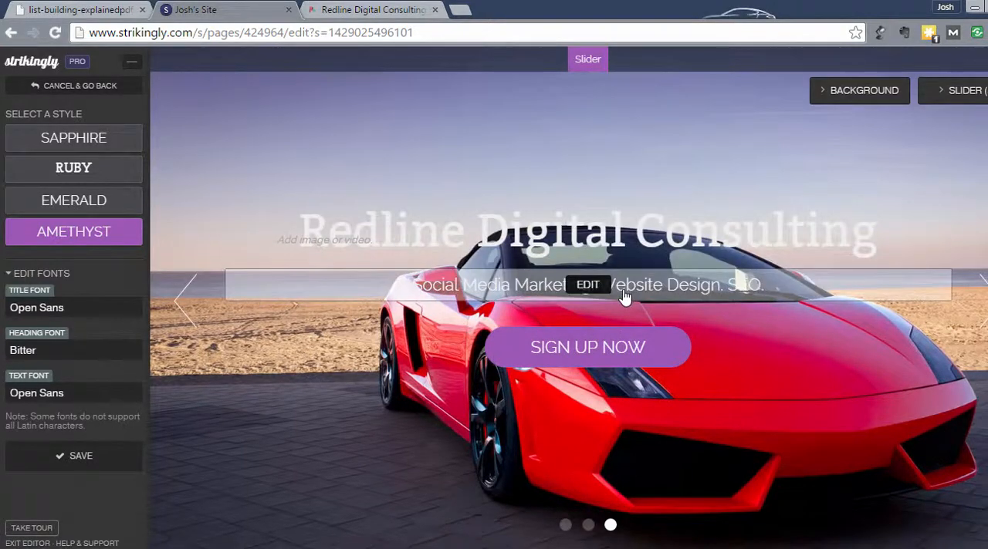
Preview several text fonts on the slide and set the text font to Arial
click(49, 394)
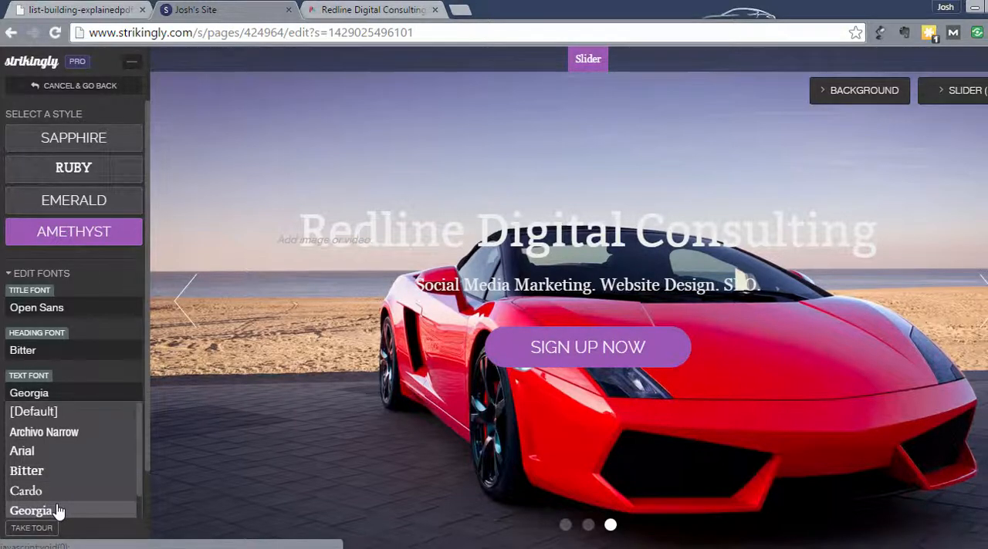
scroll(58, 511, down, 1)
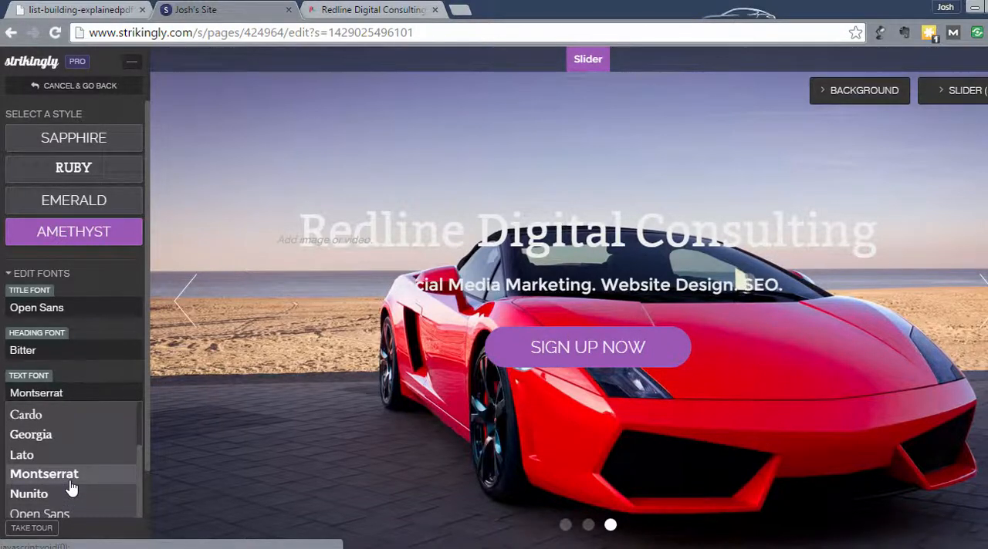
scroll(71, 486, down, 1)
scroll(81, 498, down, 1)
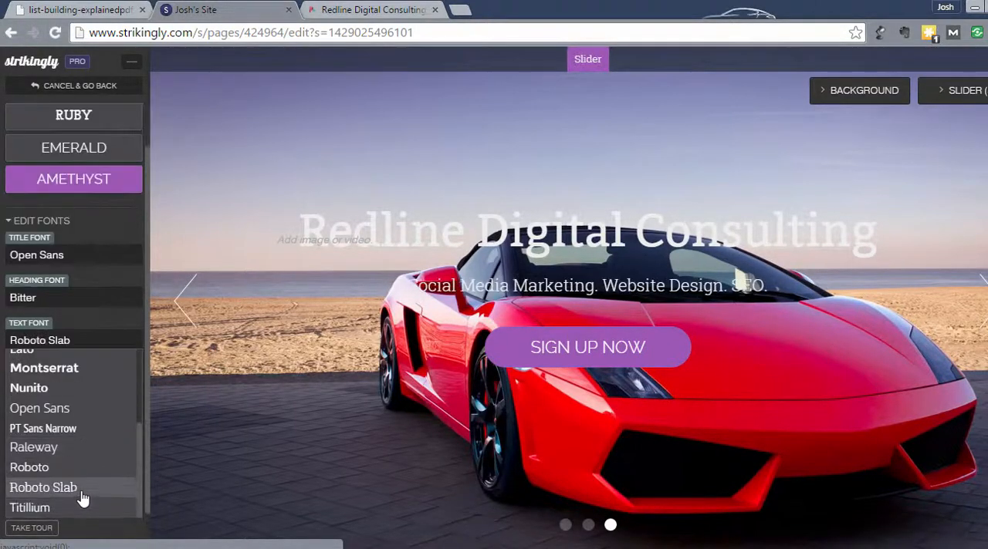
scroll(82, 439, down, 1)
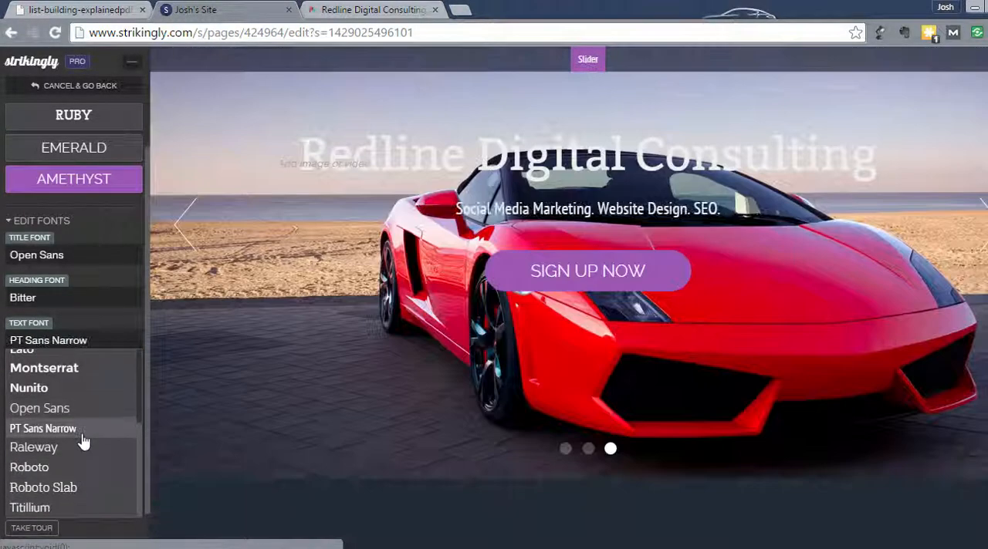
scroll(83, 441, up, 3)
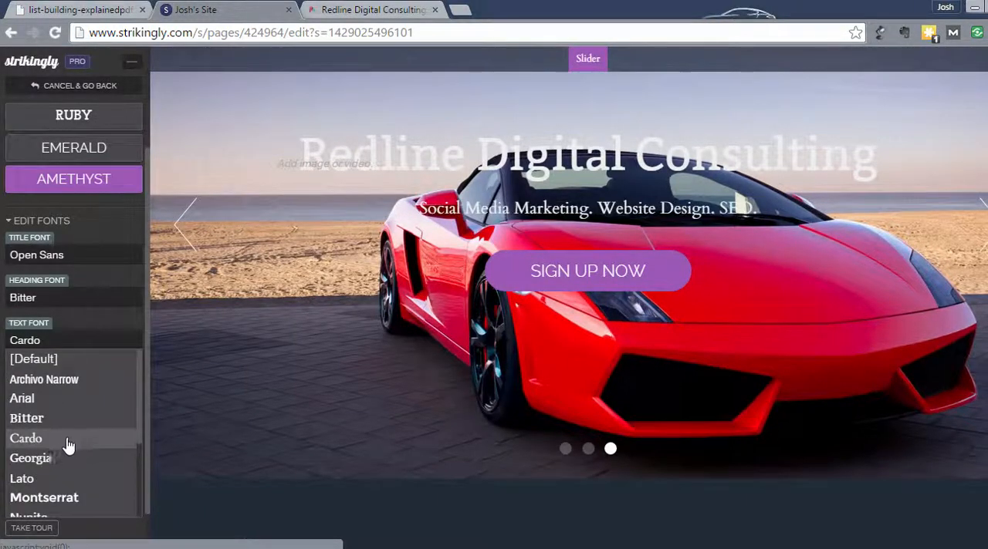
click(45, 399)
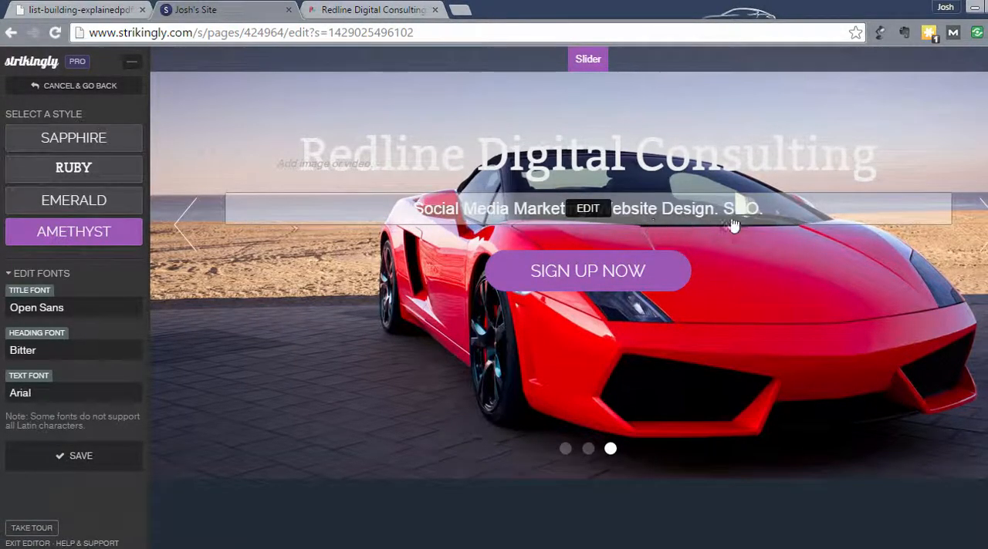
Shorten the slide's subtitle to "Social Media. Web Design. SEO." and save it
click(587, 214)
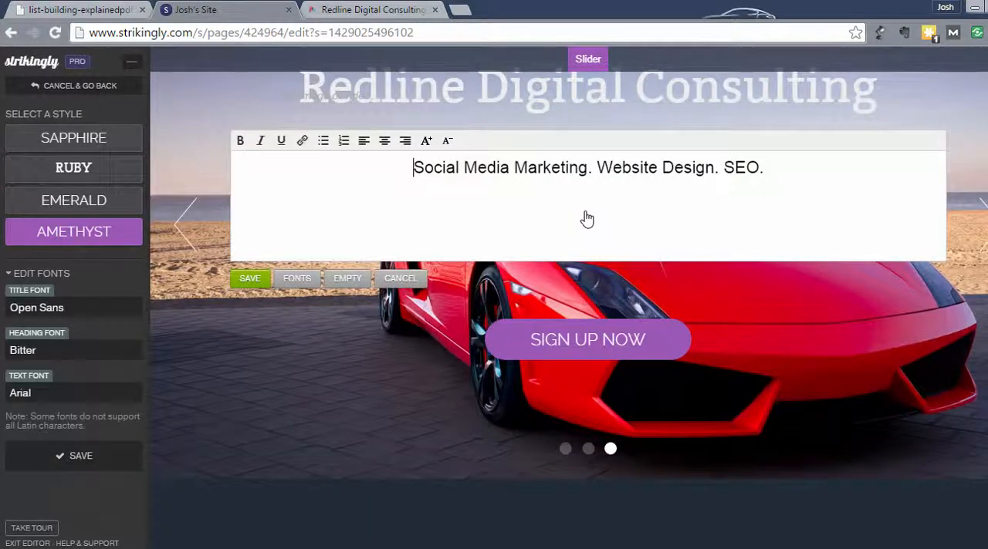
click(588, 168)
key(BackSpace)
key(BackSpace)
key(BackSpace)
key(BackSpace)
key(BackSpace)
key(BackSpace)
key(BackSpace)
key(BackSpace)
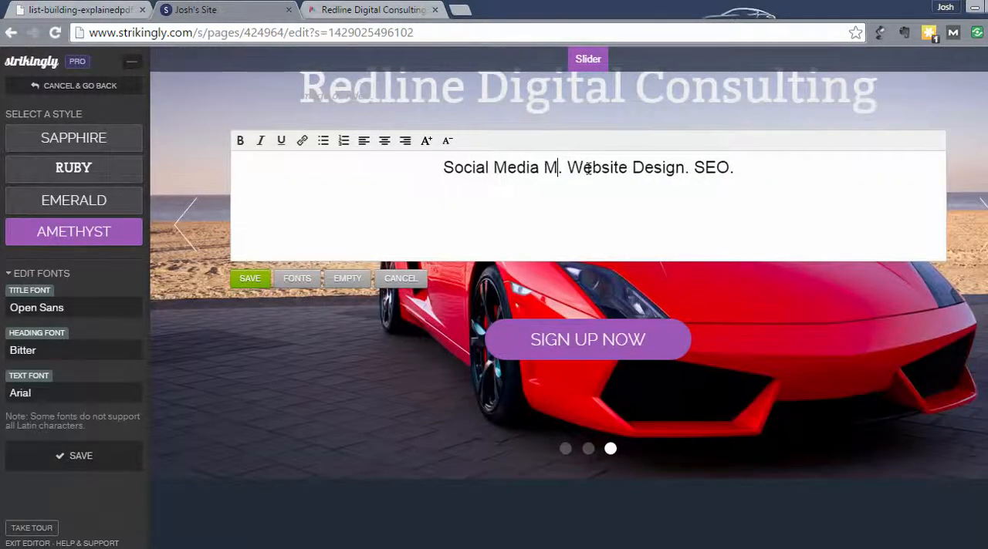
key(BackSpace)
key(BackSpace)
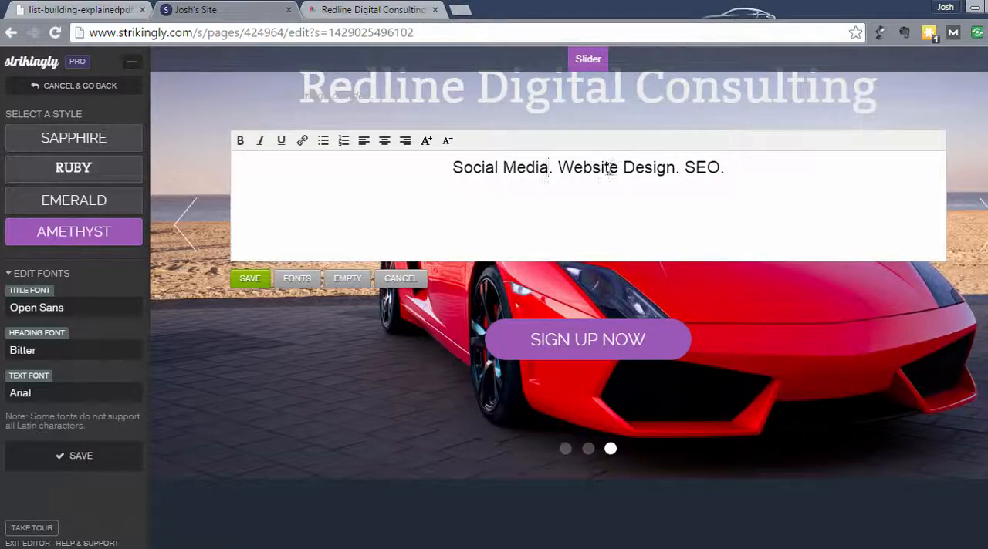
click(619, 167)
key(BackSpace)
key(BackSpace)
key(BackSpace)
key(BackSpace)
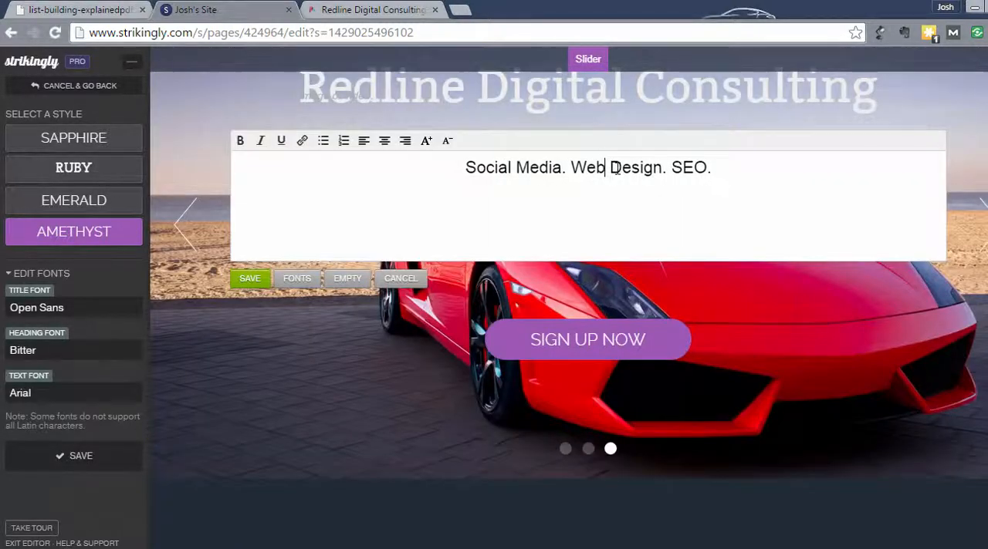
click(249, 279)
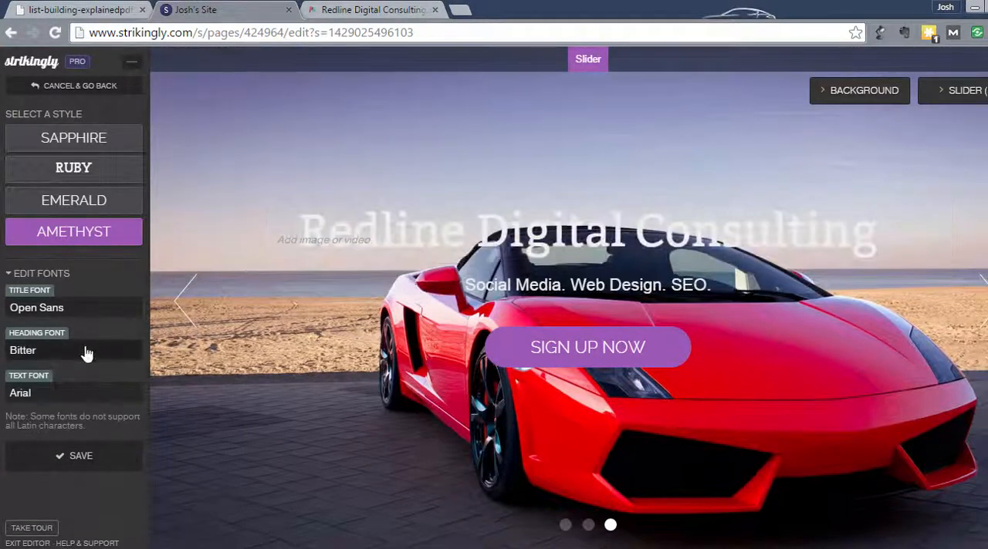
Set the heading font to Vollkorn and save the style's font settings
click(59, 350)
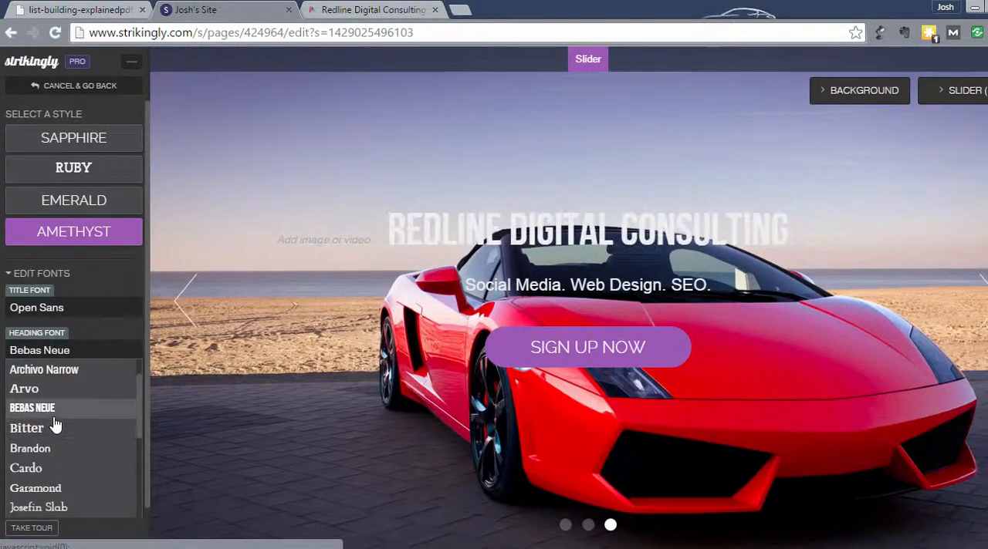
scroll(54, 424, down, 2)
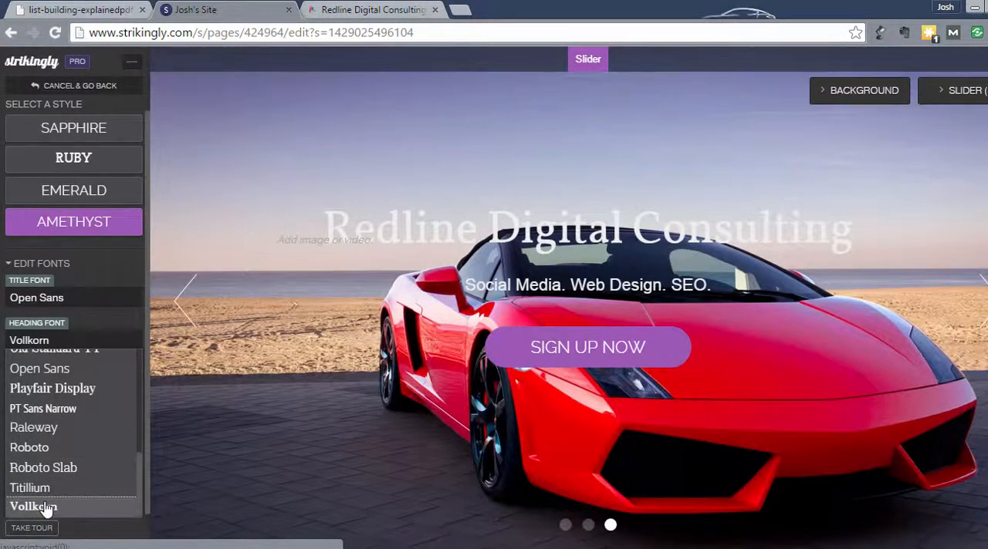
click(45, 509)
click(75, 460)
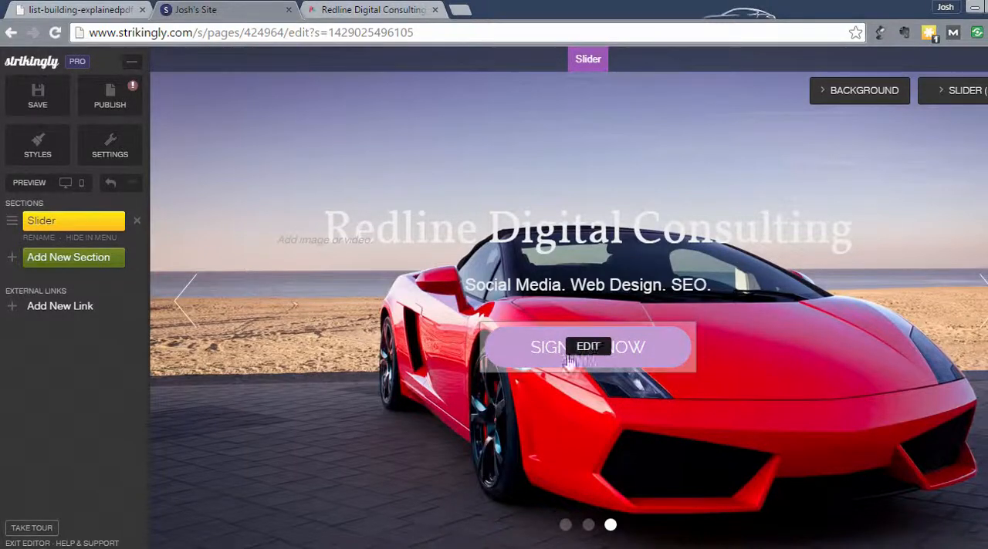
Save the site without publishing it and return to editing
mouse_move(584, 353)
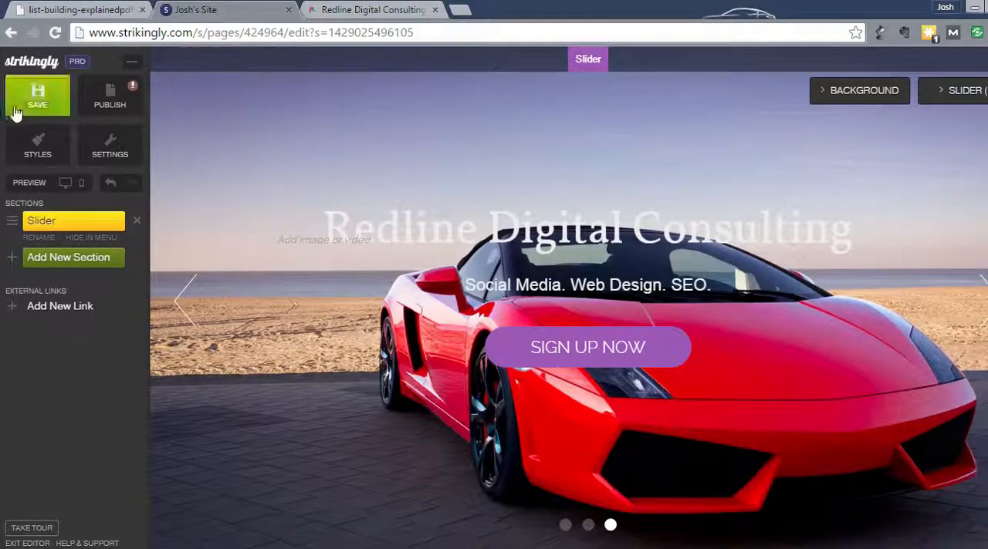
click(15, 113)
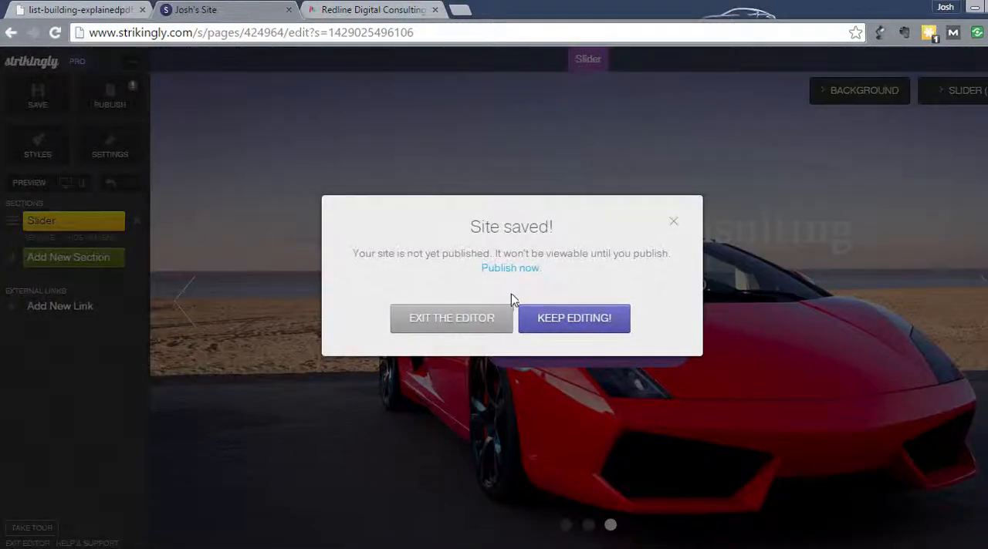
click(587, 328)
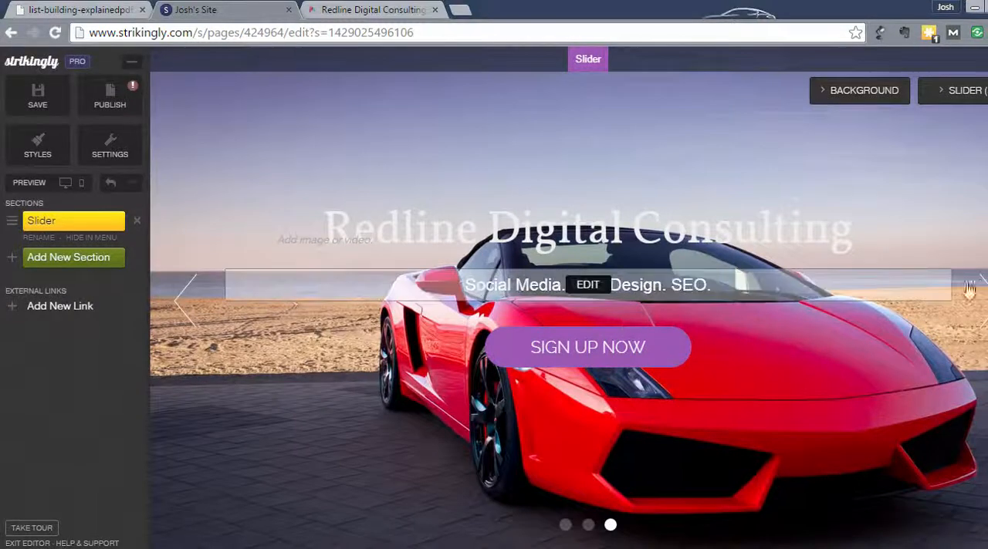